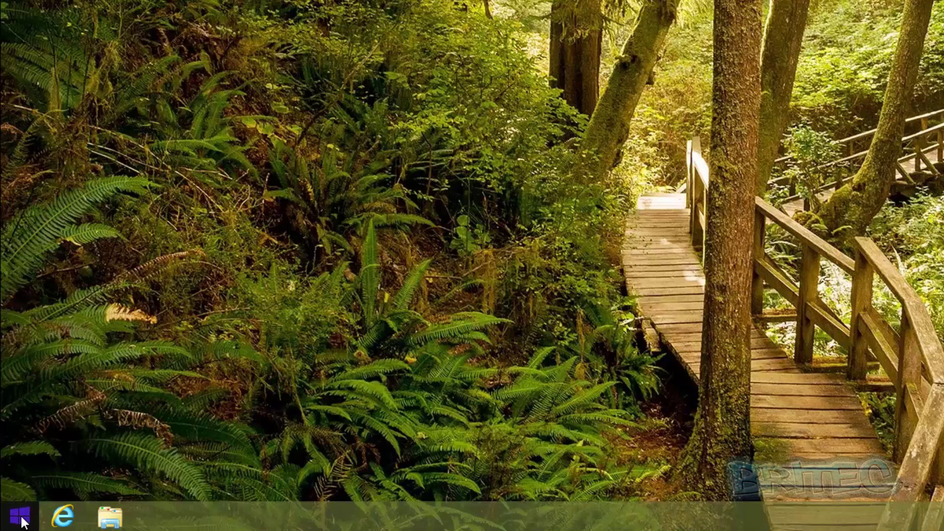
Open Control Panel from the Start quick menu and list all items as Small icons
right_click(26, 524)
left_click(94, 421)
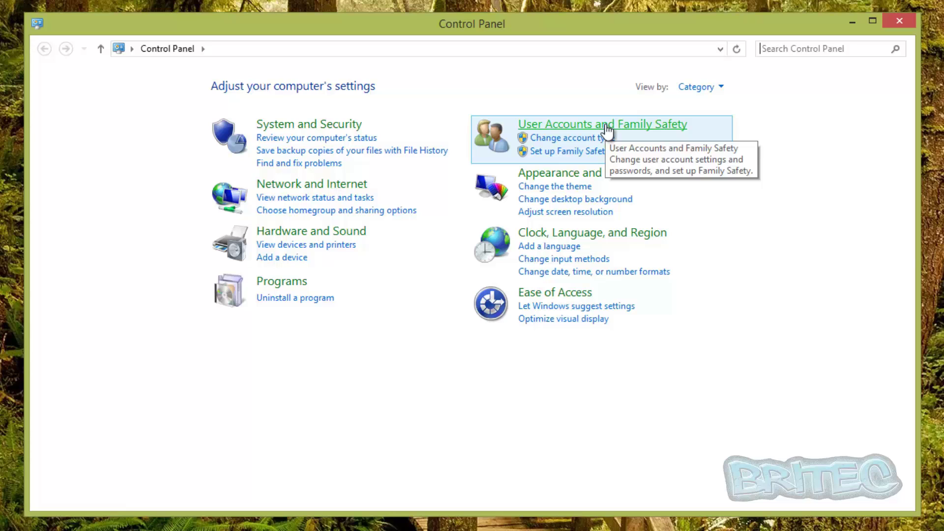
left_click(721, 87)
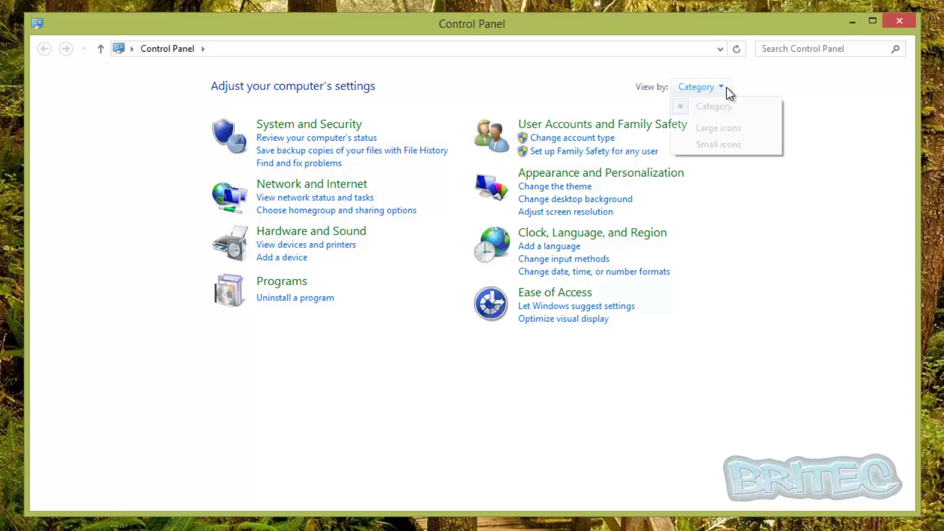
left_click(719, 145)
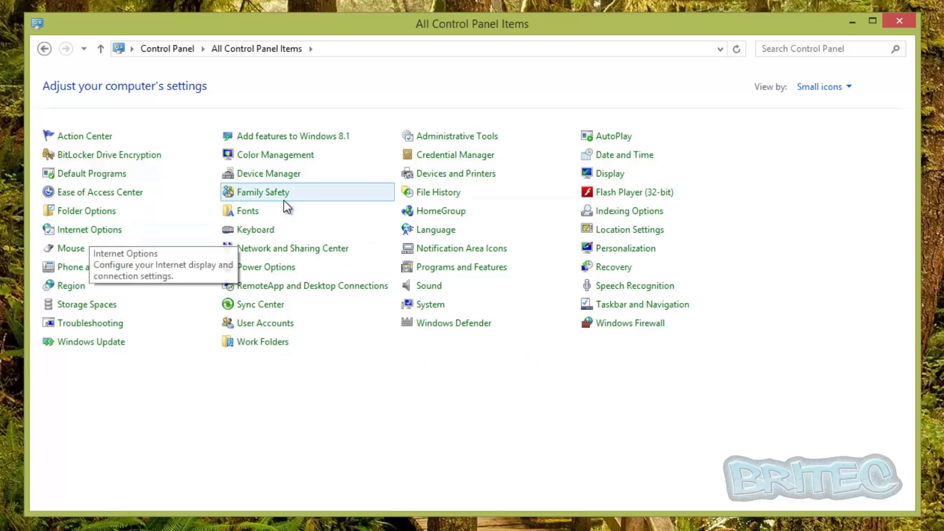
Check the Family Safety section on the Internet Properties Content tab, then close it and Control Panel
left_click(86, 229)
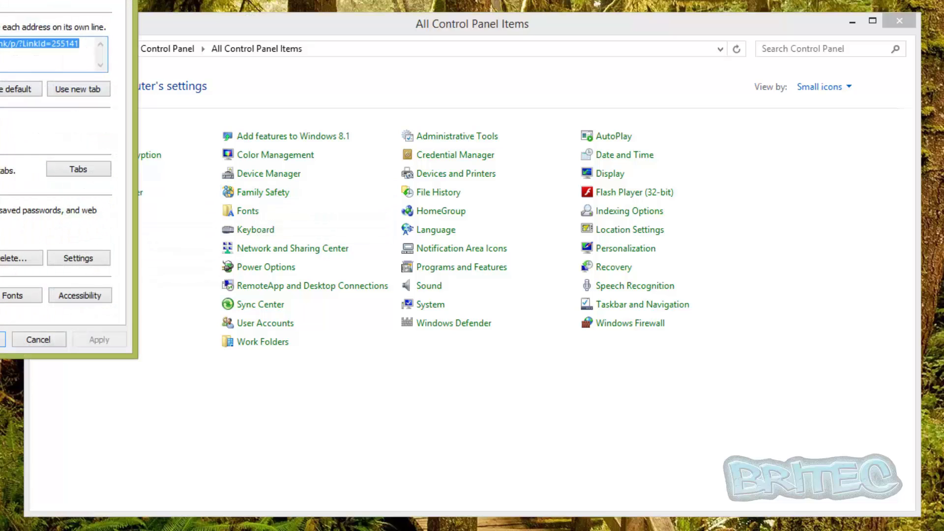
left_click_drag(19, 1, 391, 101)
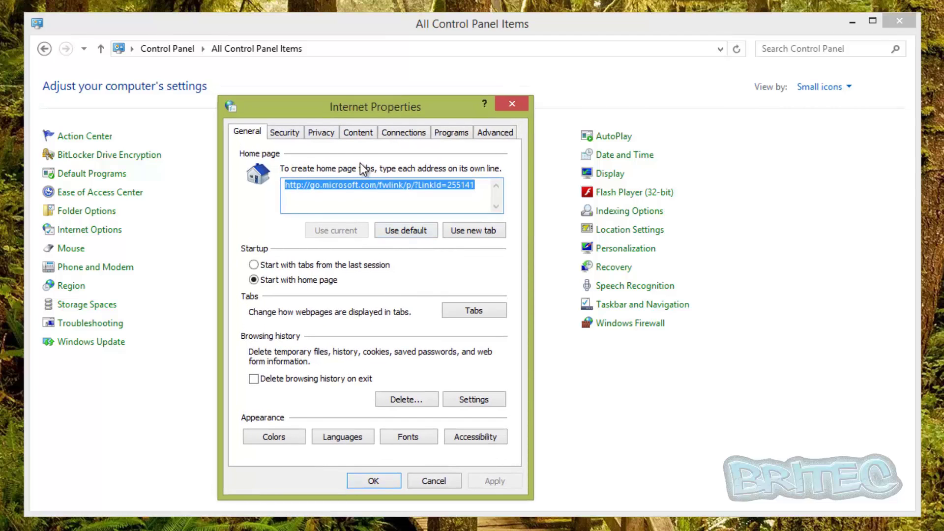
left_click(358, 133)
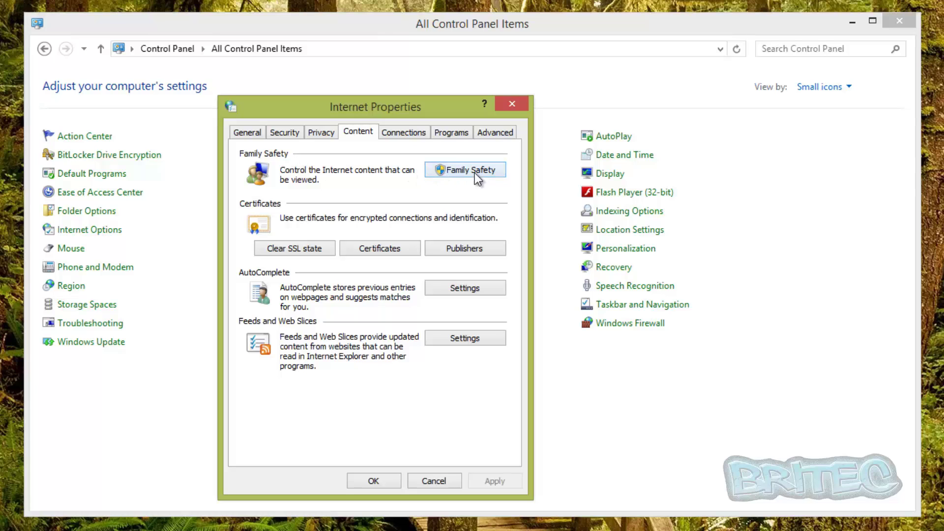
left_click(513, 103)
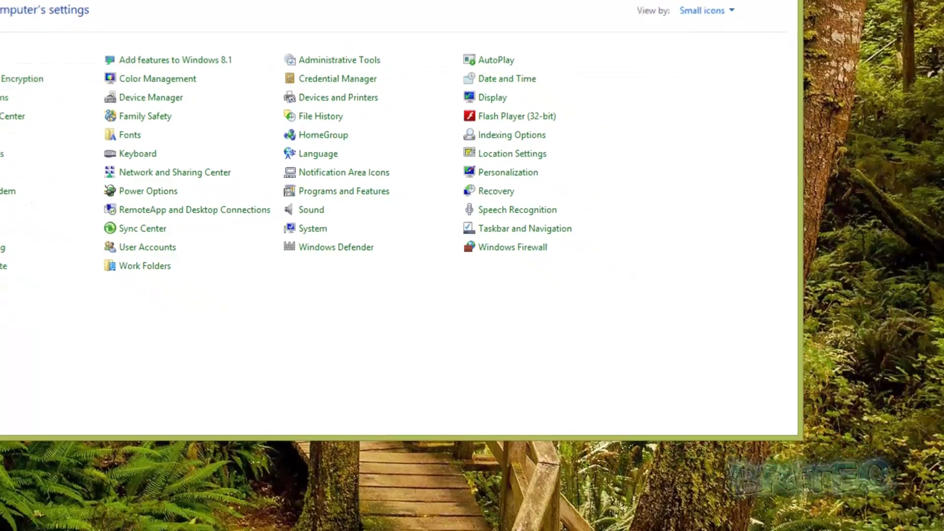
left_click(900, 24)
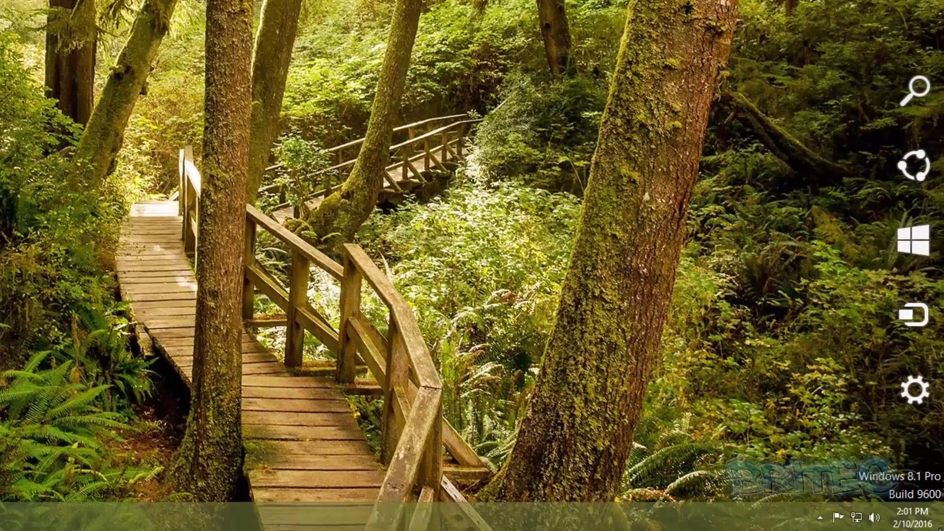
Search Settings for 'family safety' and open the Family Safety Control Panel page
mouse_move(905, 391)
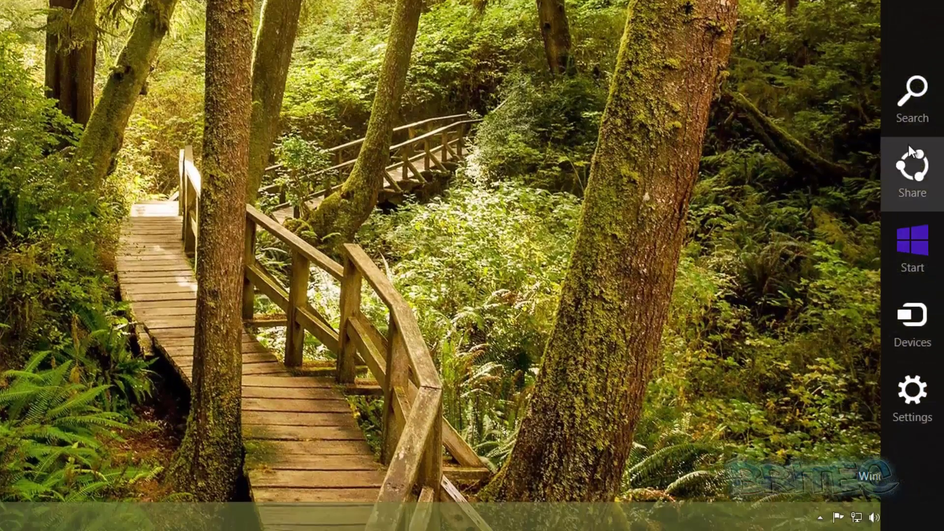
left_click(908, 115)
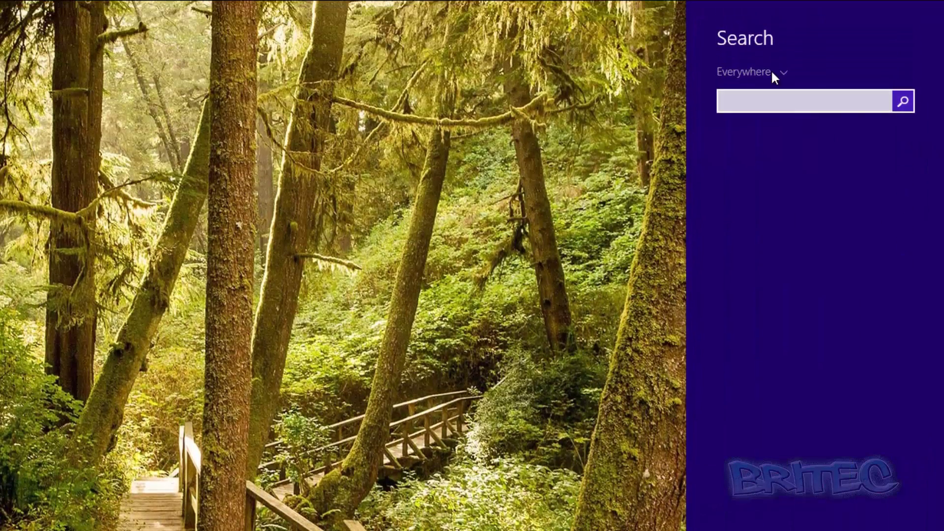
left_click(771, 71)
left_click(748, 133)
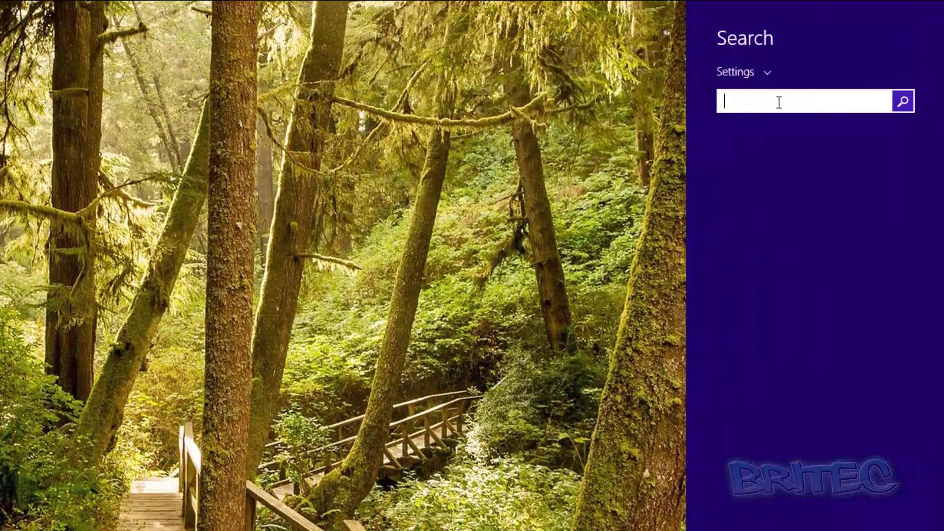
type("family")
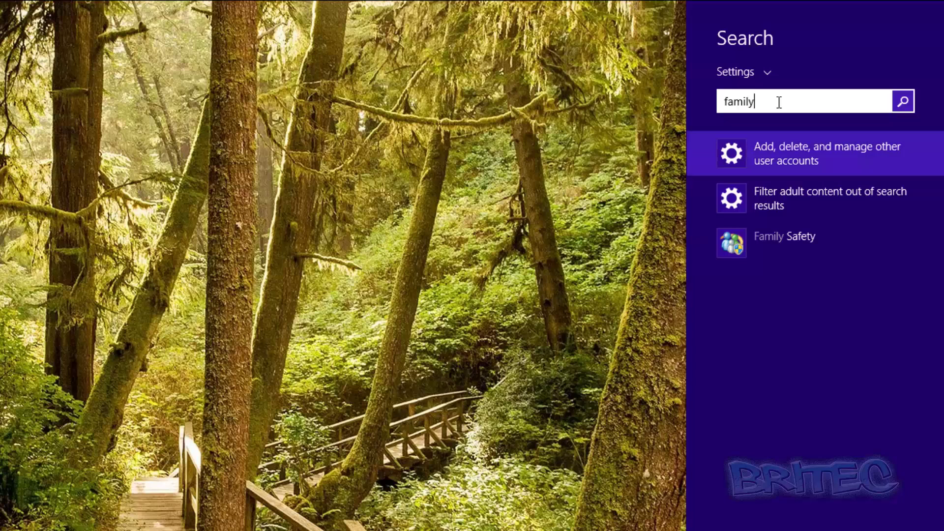
type(" safety")
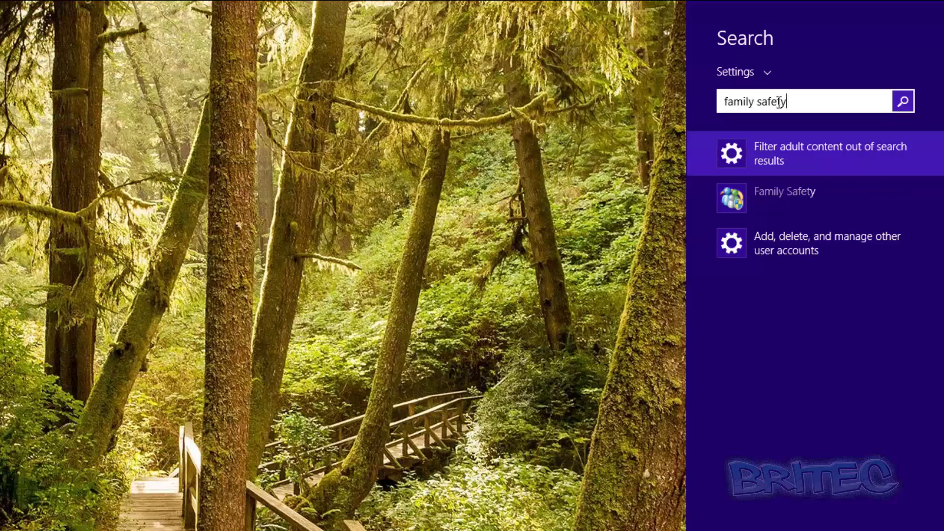
left_click(761, 194)
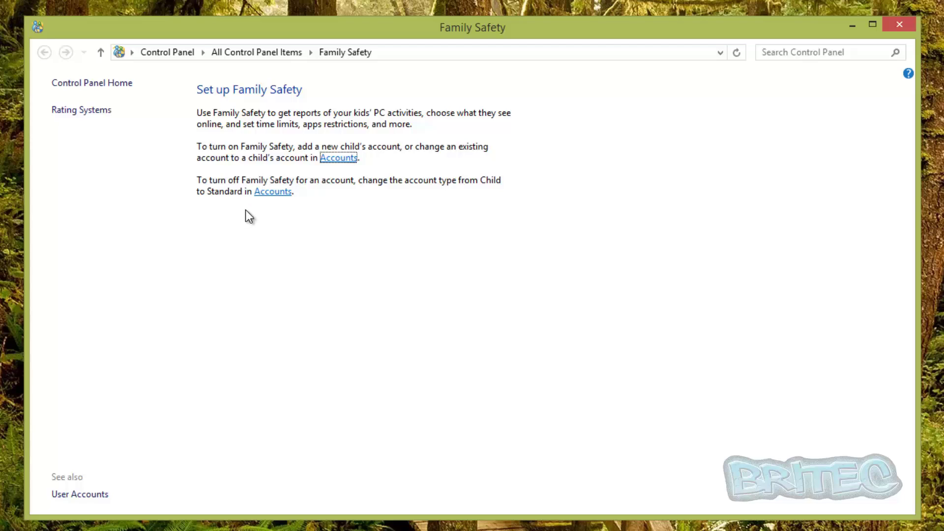
Go to Accounts, choose Add an account, and pick Add a child's account
left_click(334, 158)
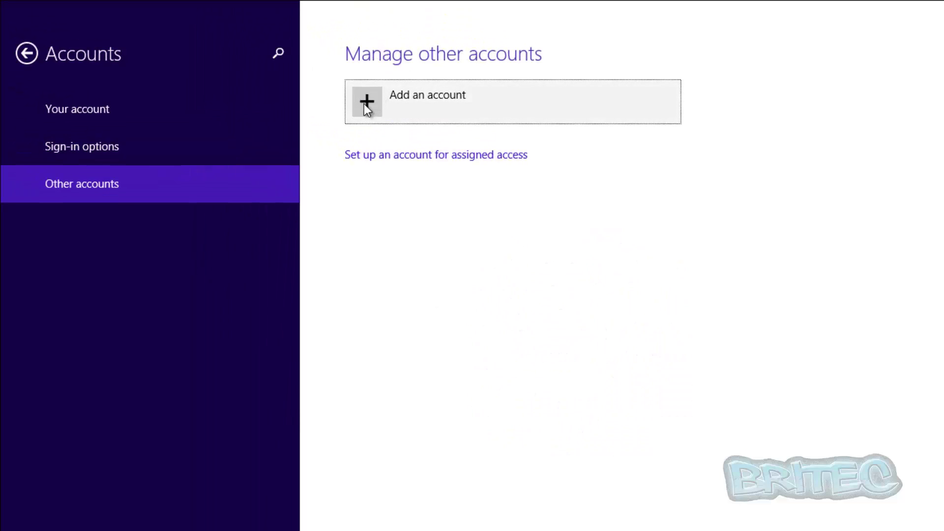
left_click(365, 105)
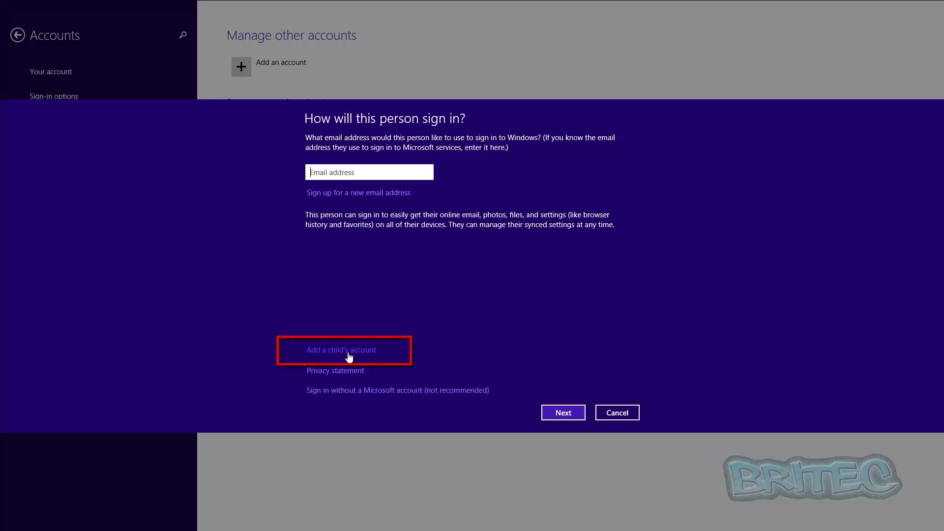
left_click(349, 351)
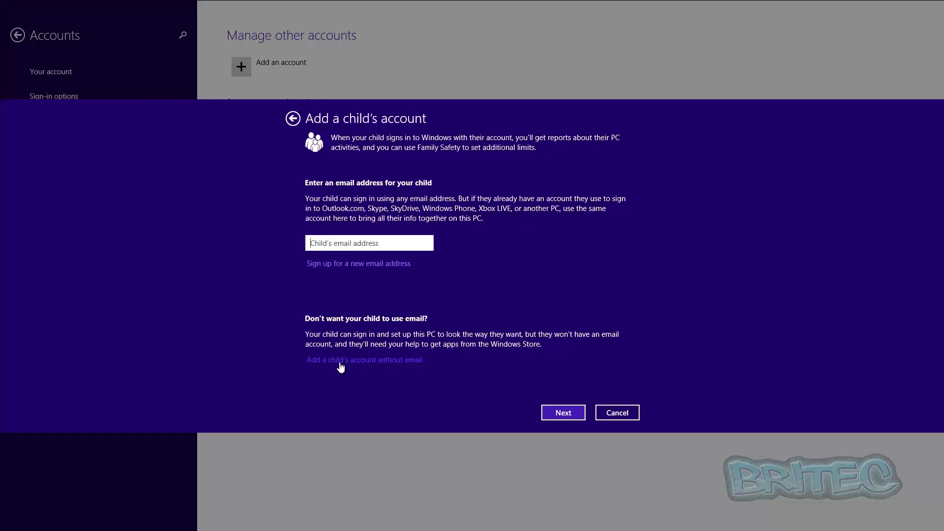
Create a local child account named 'Kid' without email, with a password and password hint
left_click(369, 361)
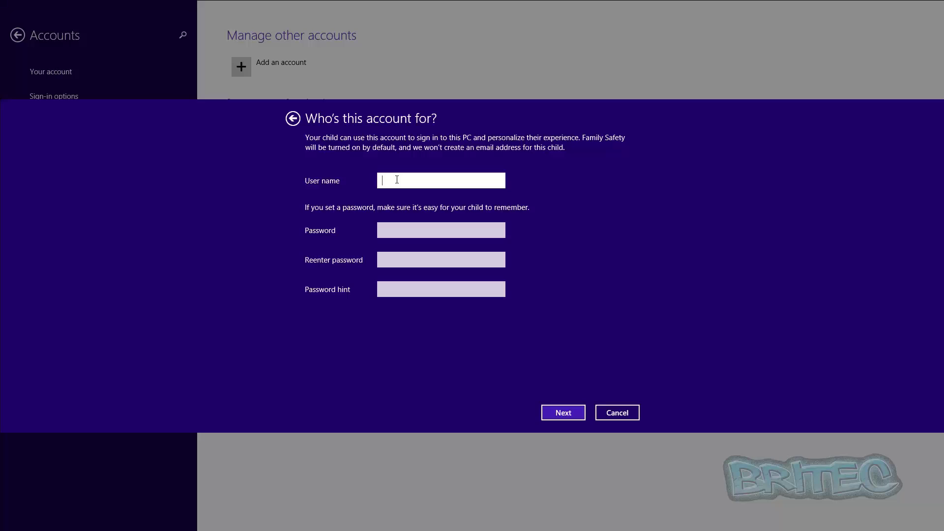
type("Kid")
left_click(398, 230)
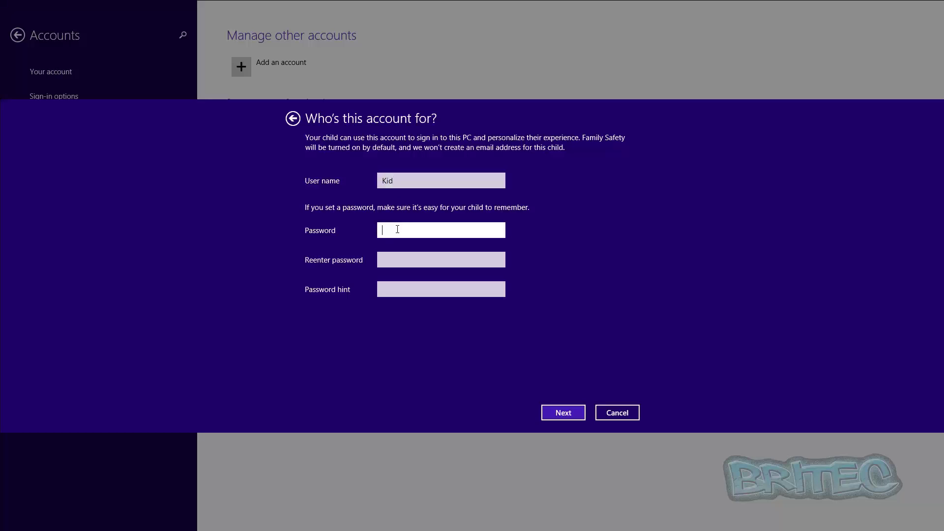
type("1234")
left_click(404, 255)
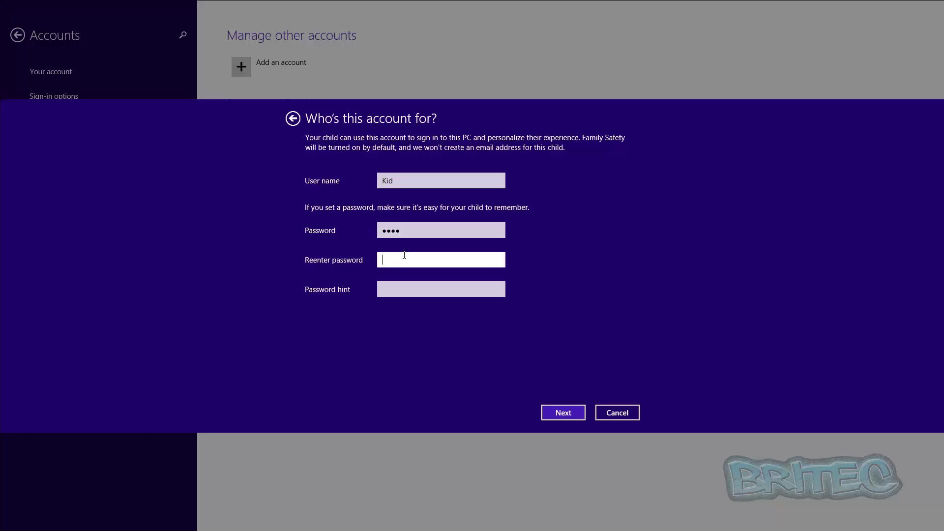
type("1234")
left_click(386, 296)
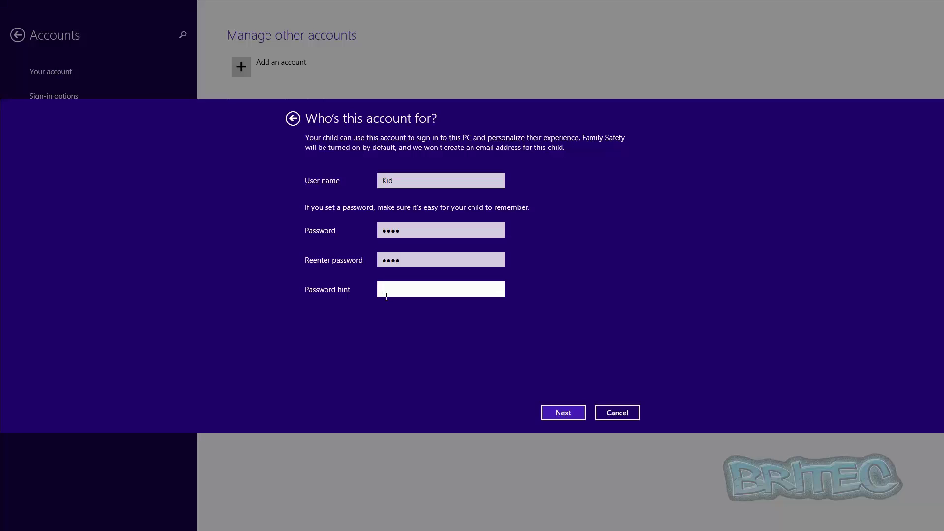
type("paper")
left_click(561, 413)
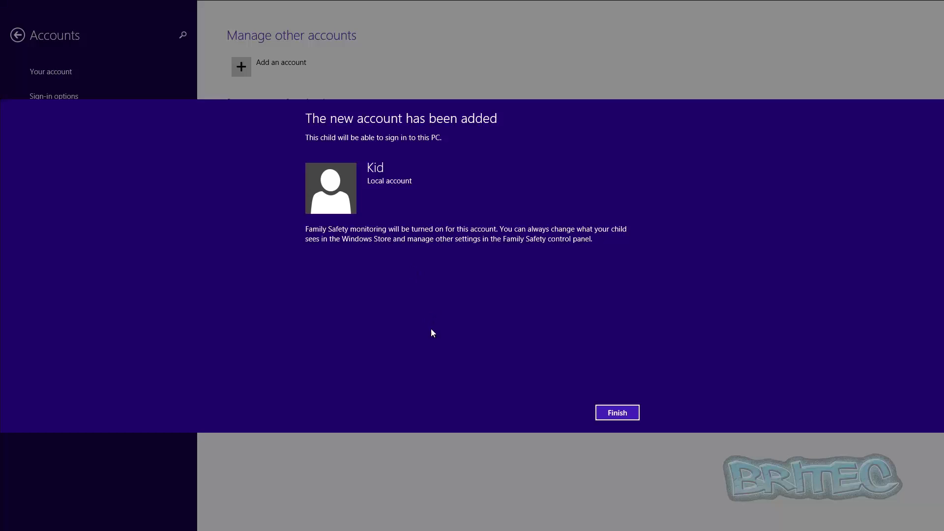
left_click(618, 415)
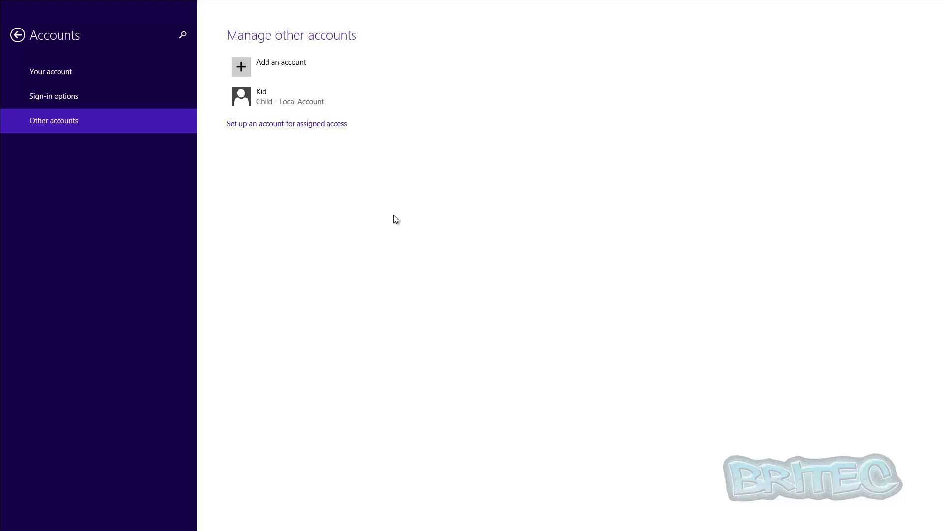
Search 'famil' and open Family Safety, which now lists Kid with Family Safety on
mouse_move(942, 529)
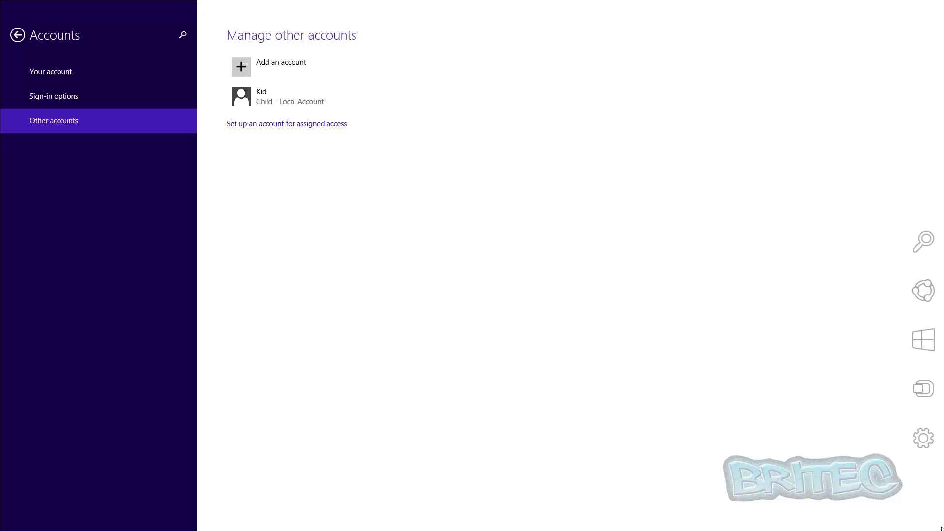
left_click(923, 242)
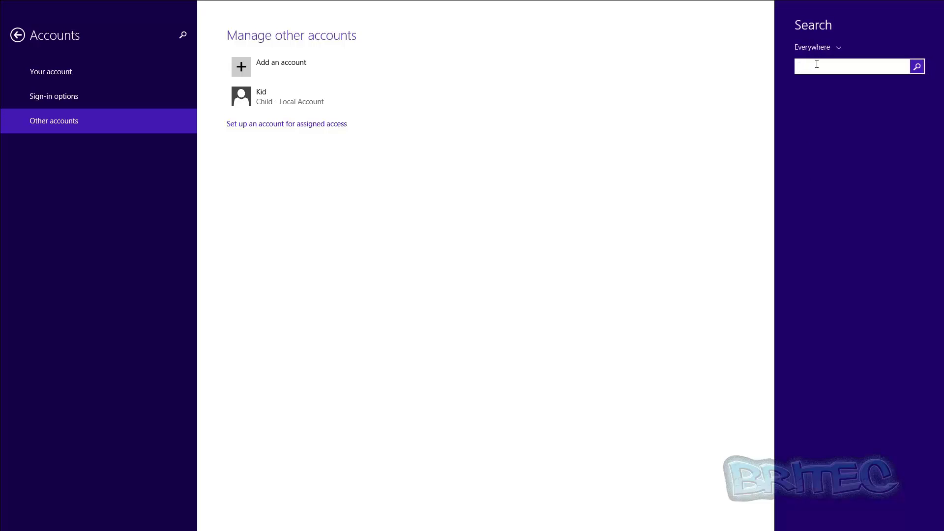
type("famil")
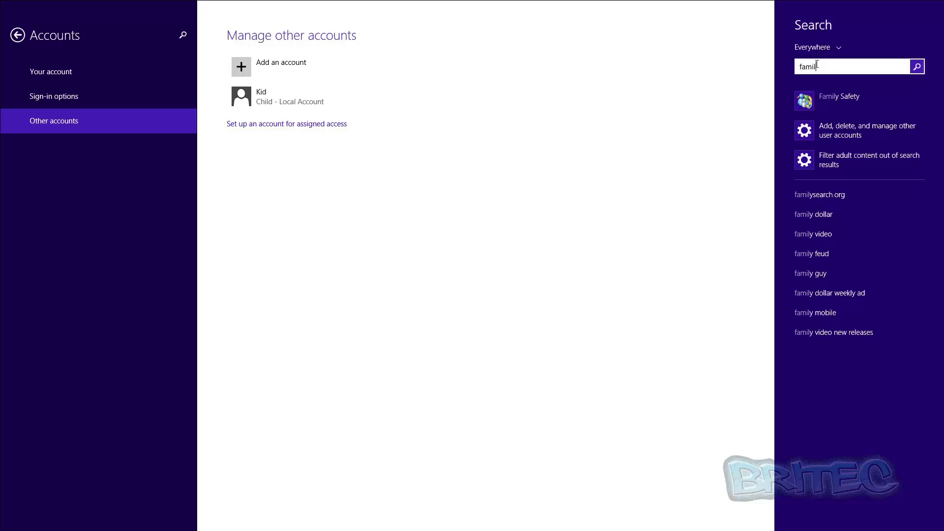
left_click(830, 101)
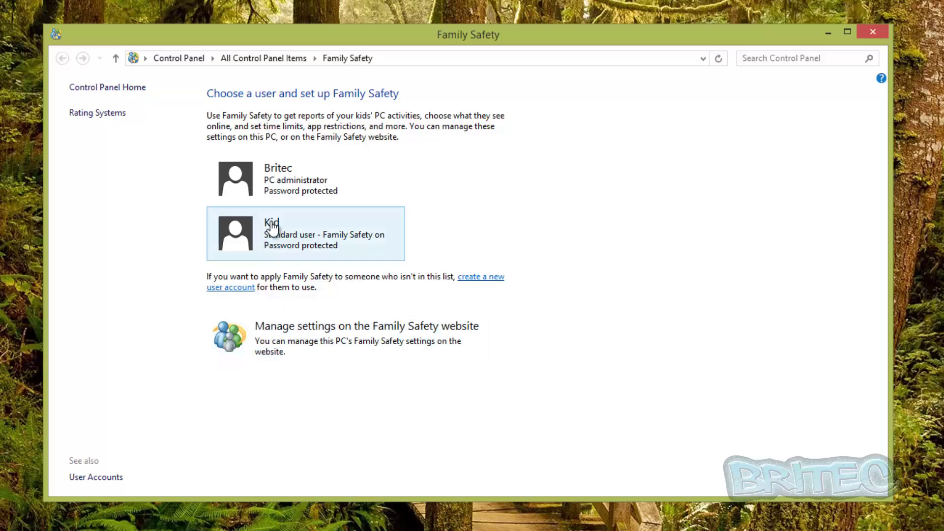
Dismiss the website's Microsoft account prompt and open Kid's Family Safety user settings
left_click(320, 346)
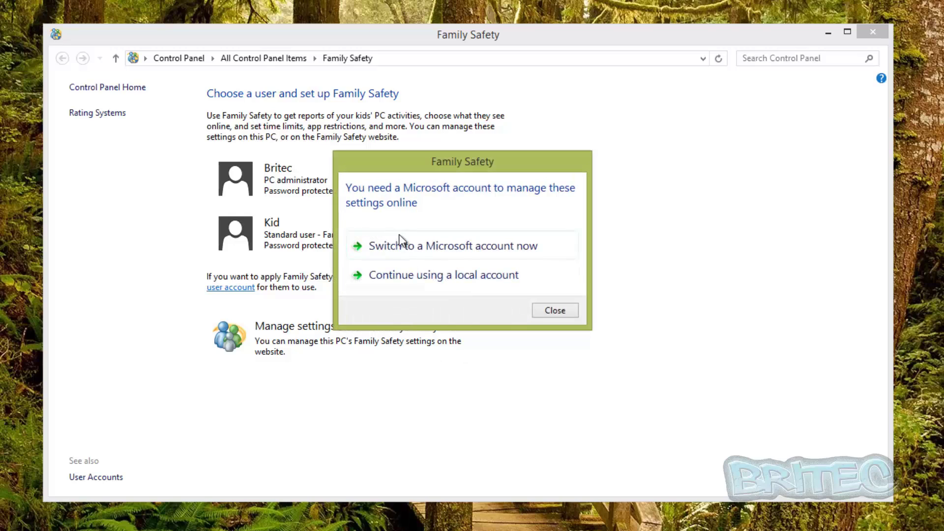
left_click(556, 316)
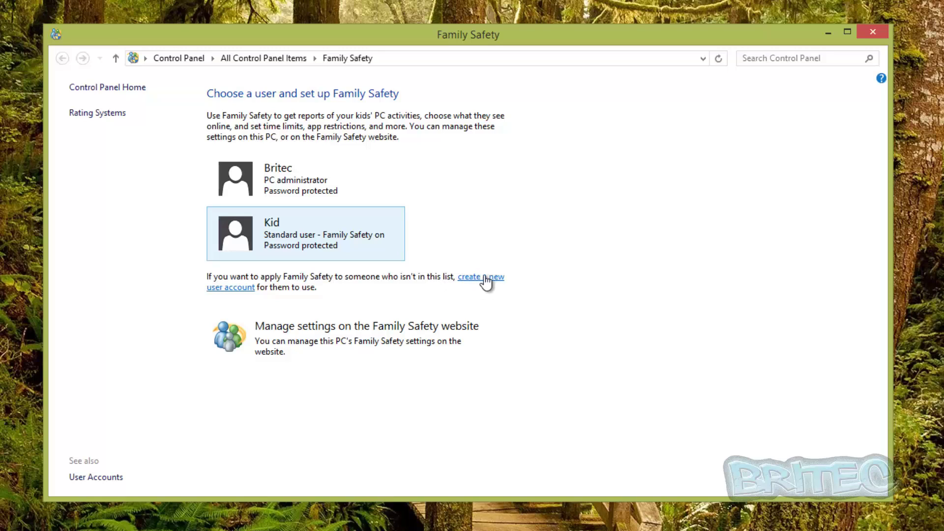
left_click(274, 243)
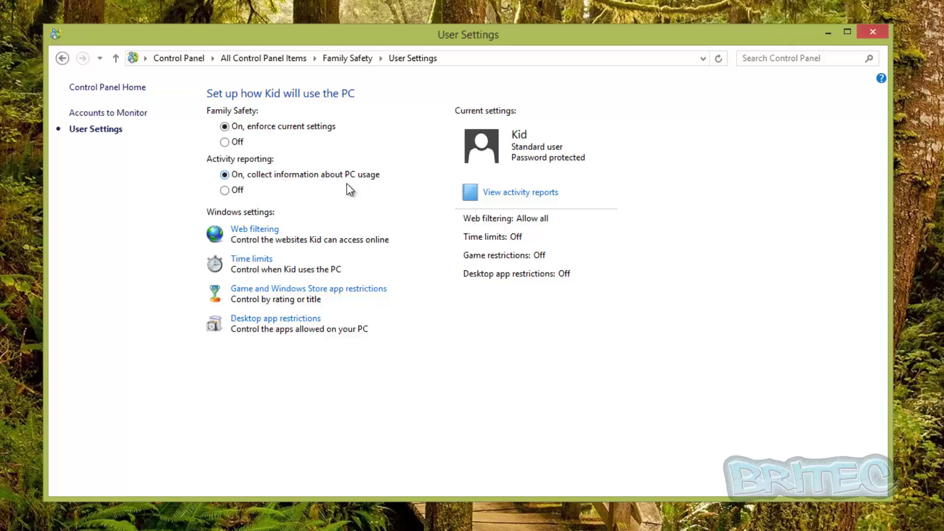
Review Kid's empty activity report, then return to Kid's User Settings overview
left_click(522, 195)
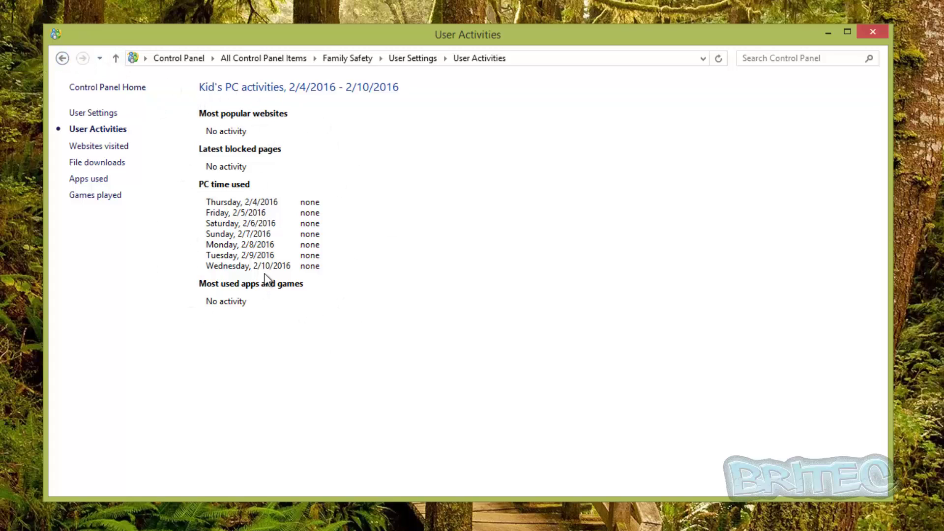
left_click(62, 58)
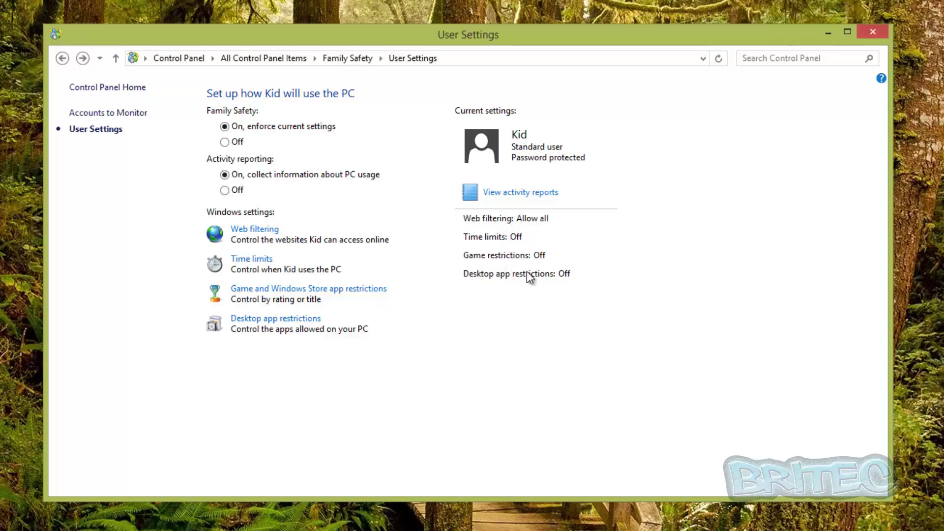
Set Kid's web filtering so Kid can only use websites the parent allows
left_click(254, 230)
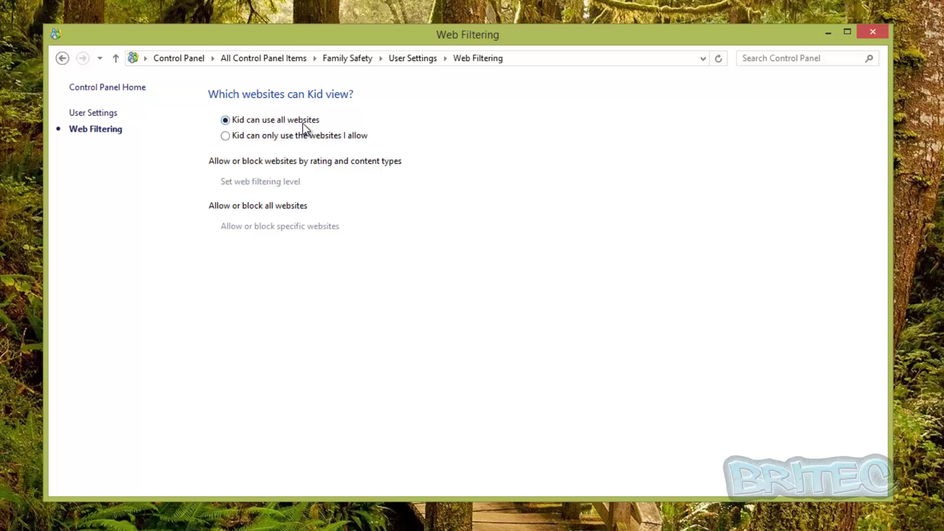
left_click(226, 136)
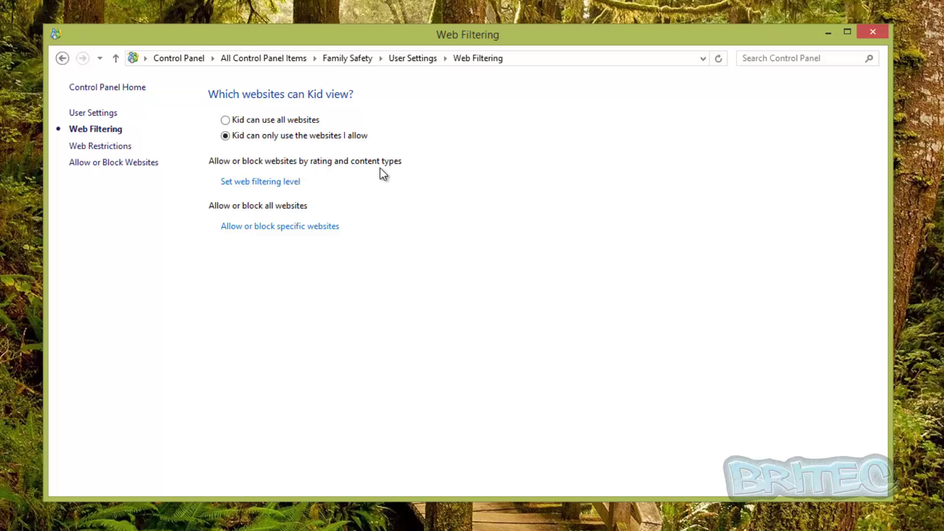
Set Kid's web restriction level to Allow list only with file downloads blocked
left_click(270, 184)
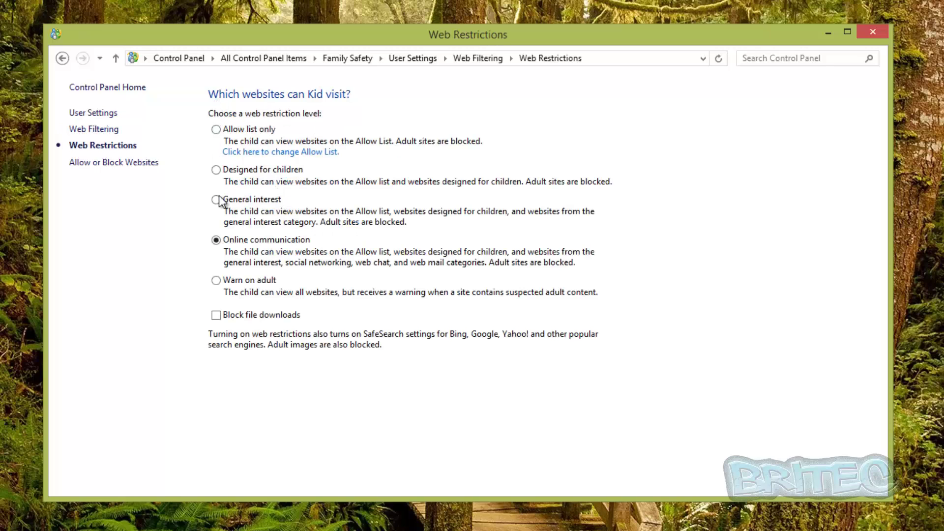
left_click(214, 318)
left_click(217, 281)
left_click(217, 241)
left_click(217, 241)
left_click(219, 129)
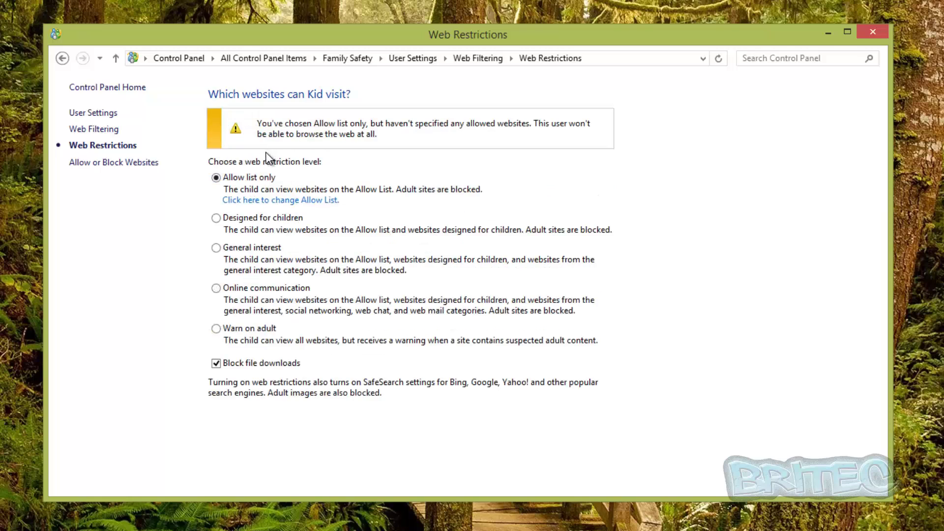
left_click(287, 200)
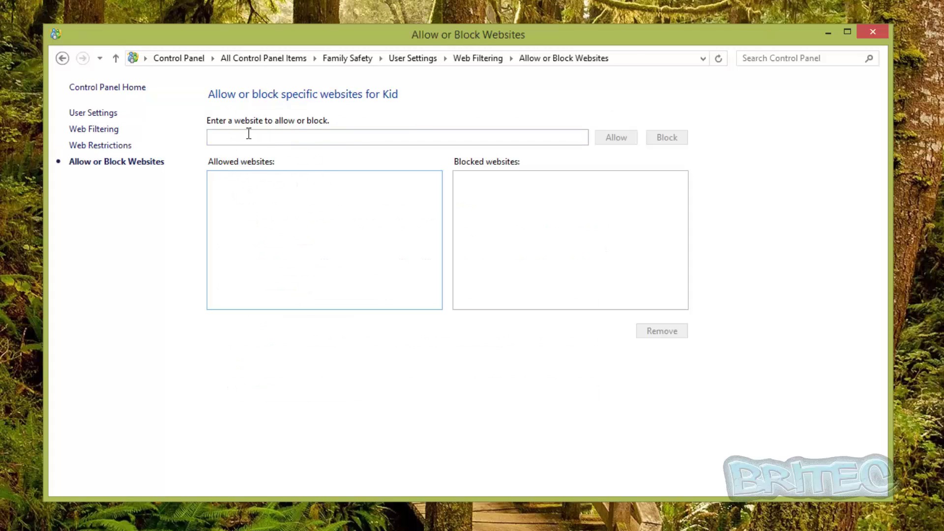
left_click(225, 138)
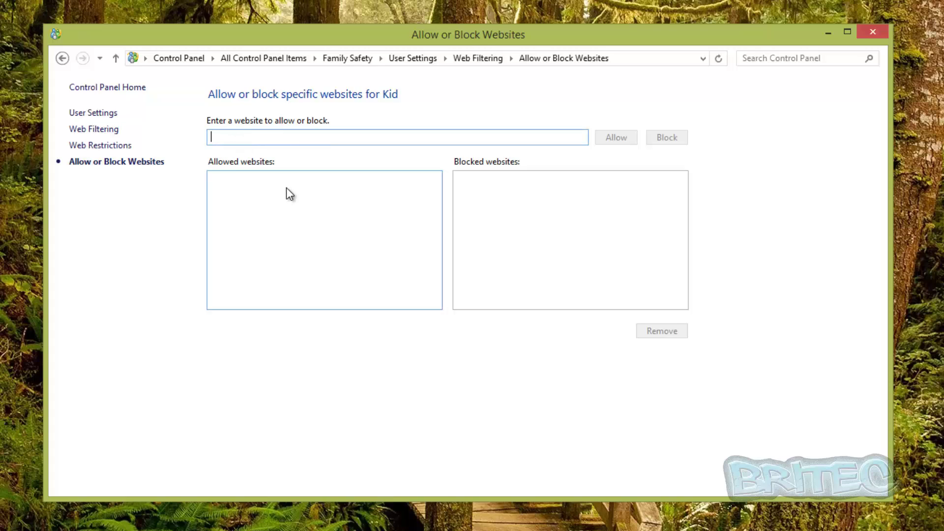
type("http")
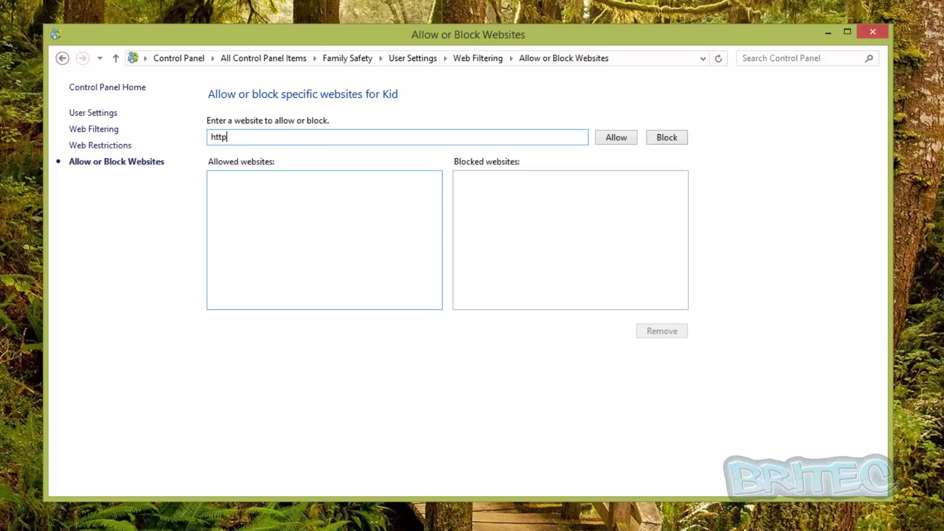
type("://cbbc.co.uk")
left_click(618, 140)
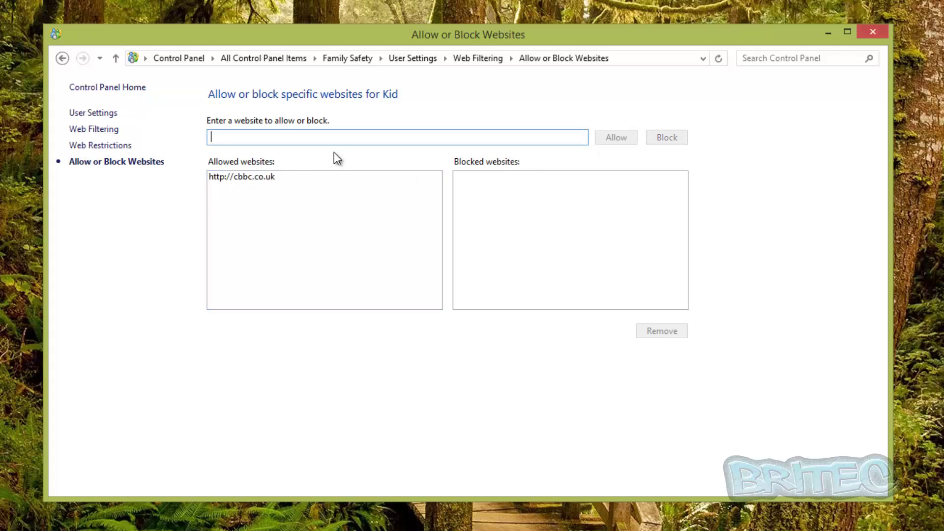
left_click(355, 139)
type("http")
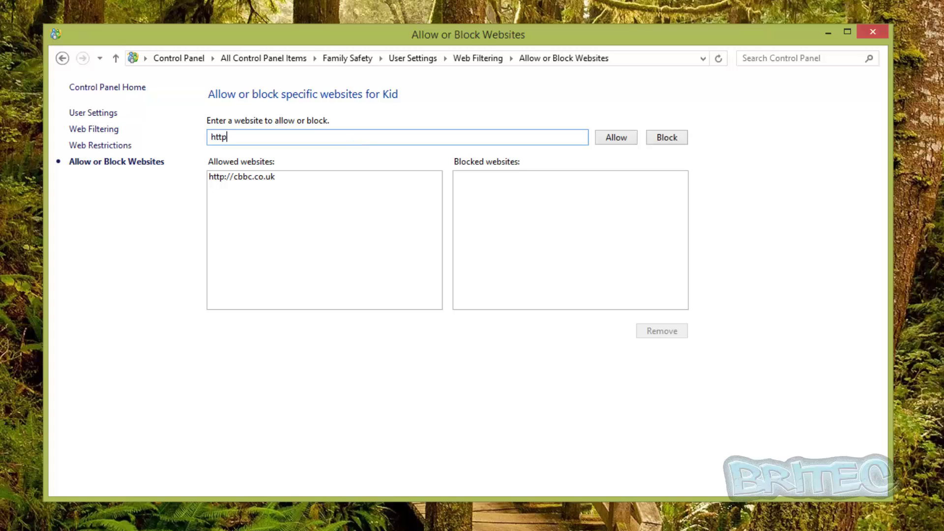
type("://youtube.com")
left_click(667, 138)
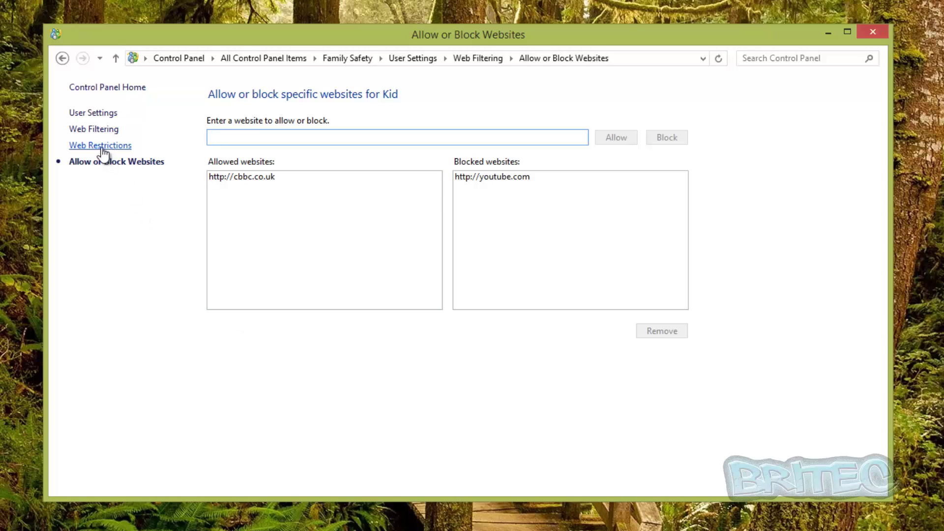
Return through Web Restrictions and Web Filtering to Kid's User Settings, then open Time limits
left_click(63, 57)
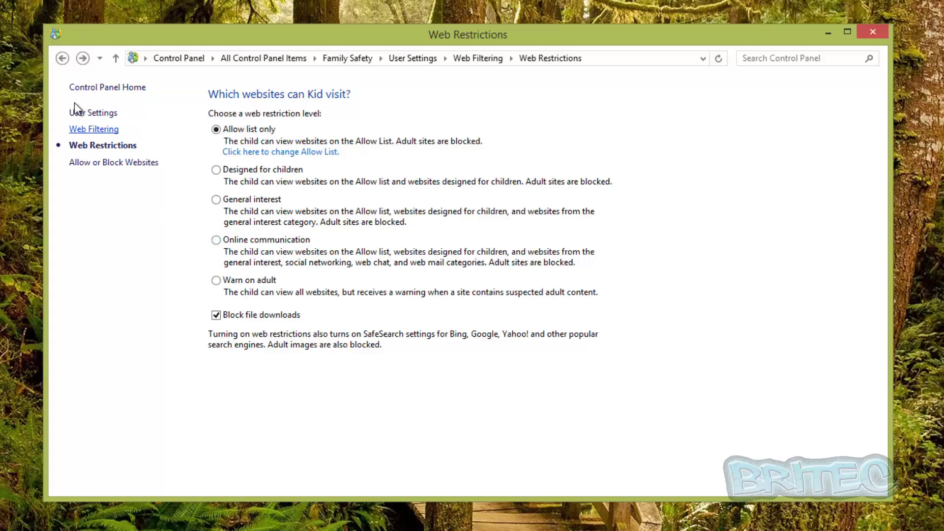
left_click(63, 58)
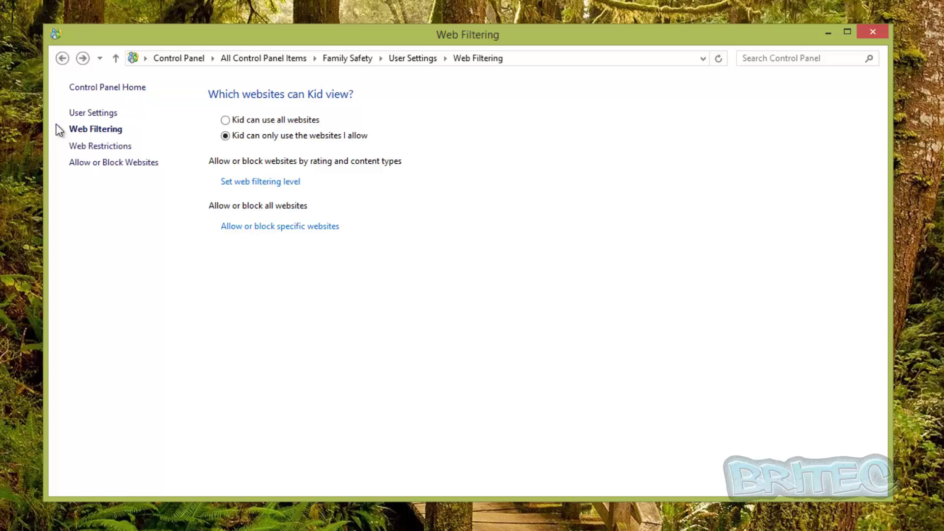
left_click(62, 58)
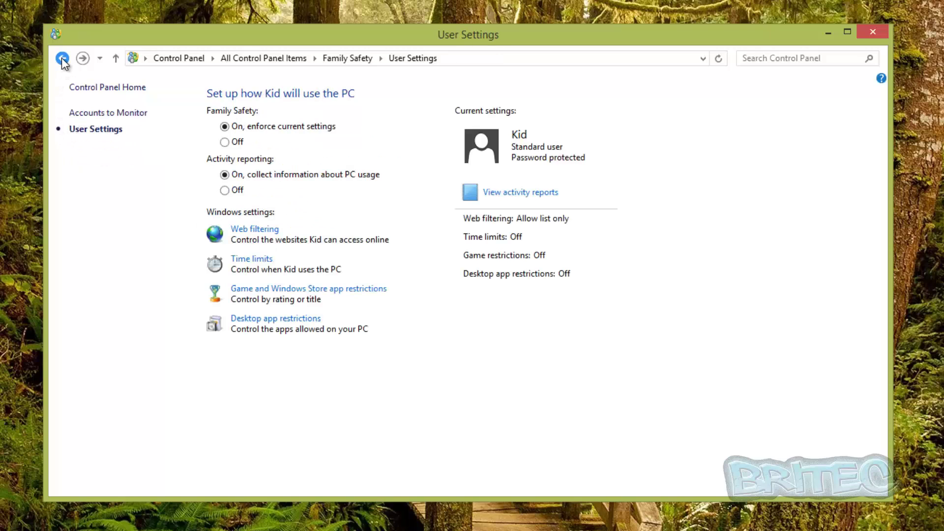
left_click(254, 260)
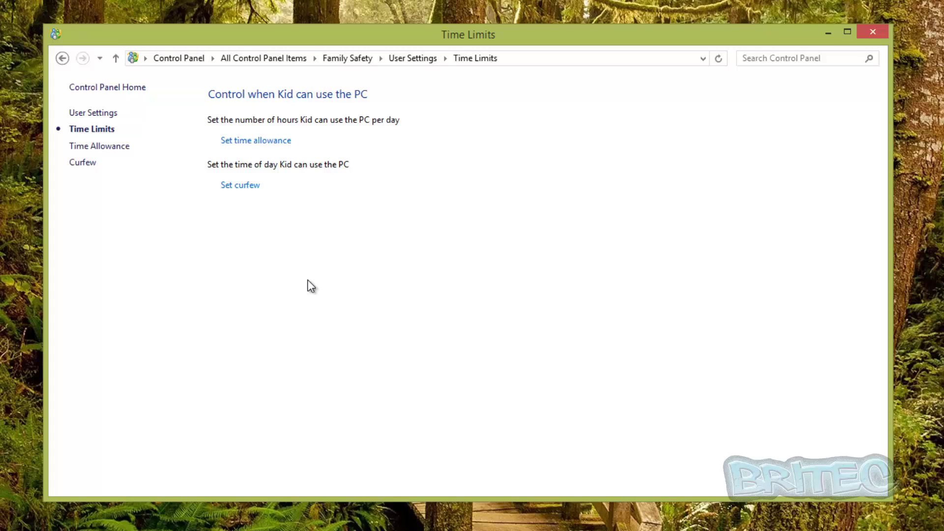
Limit Kid to a 30-minute daily time allowance on weekdays and weekends
left_click(261, 143)
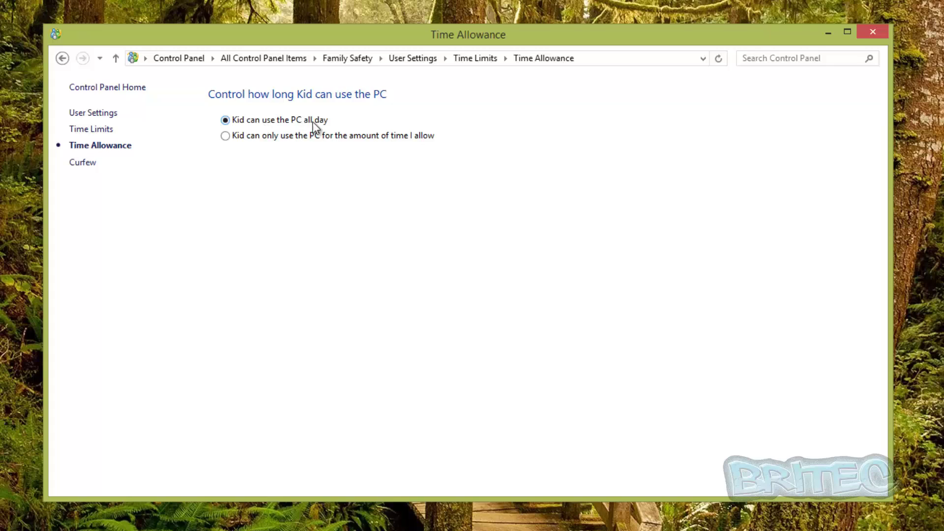
left_click(226, 136)
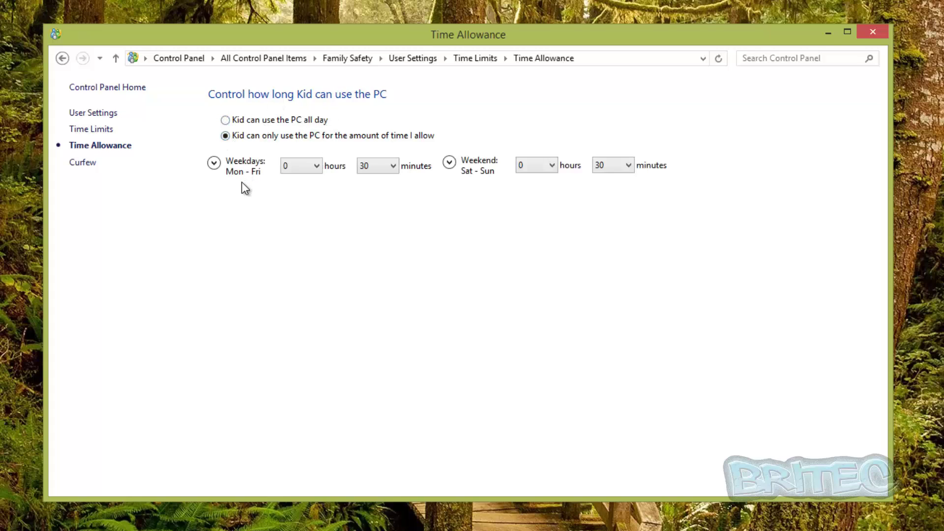
left_click(214, 164)
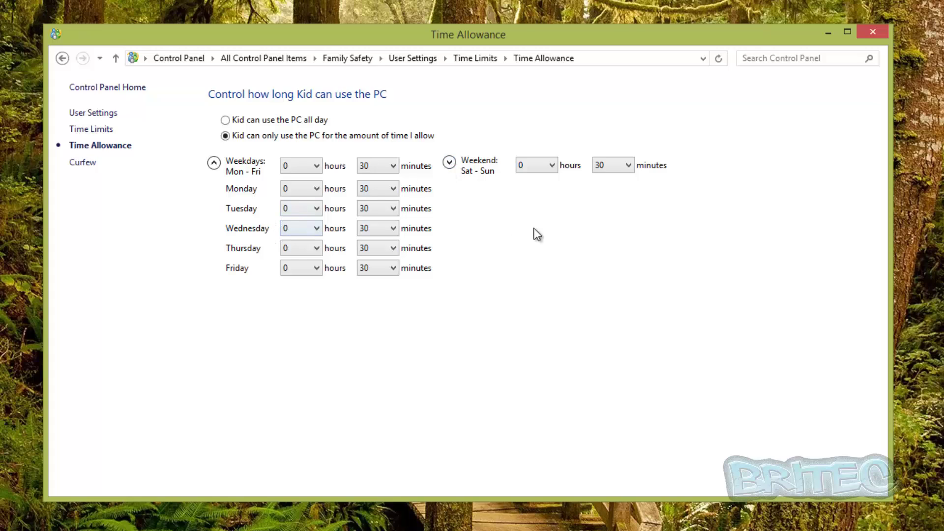
left_click(451, 166)
Set Kid's curfew to allowed time ranges only, leaving every hour unblocked
left_click(62, 59)
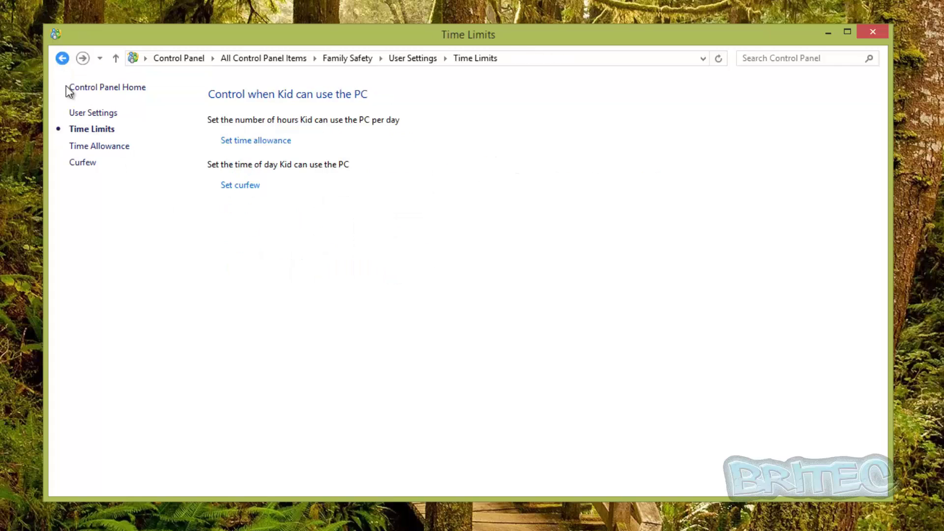
left_click(246, 187)
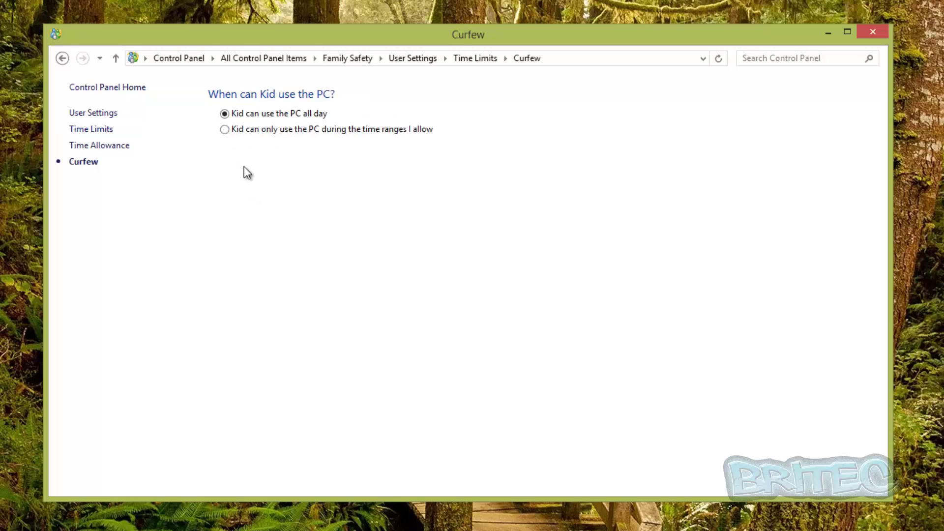
left_click(225, 130)
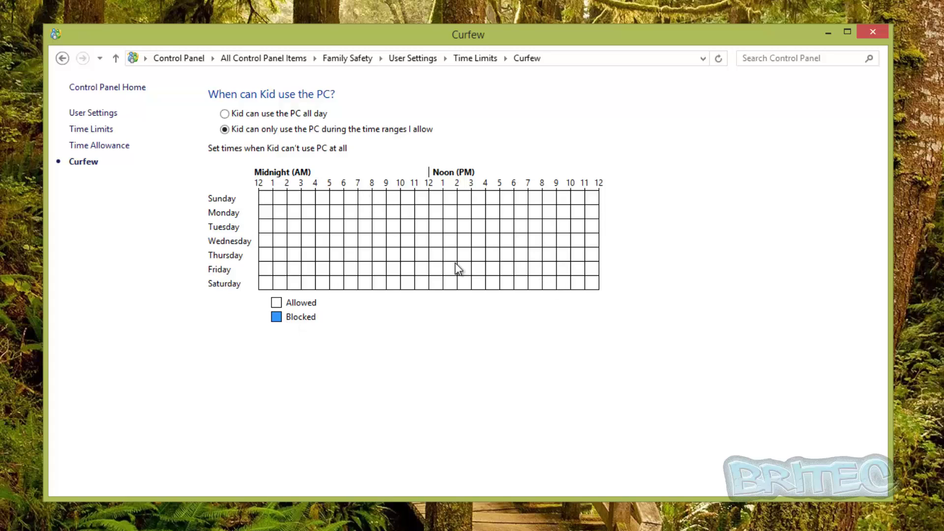
left_click(297, 241)
left_click(297, 241)
left_click(62, 59)
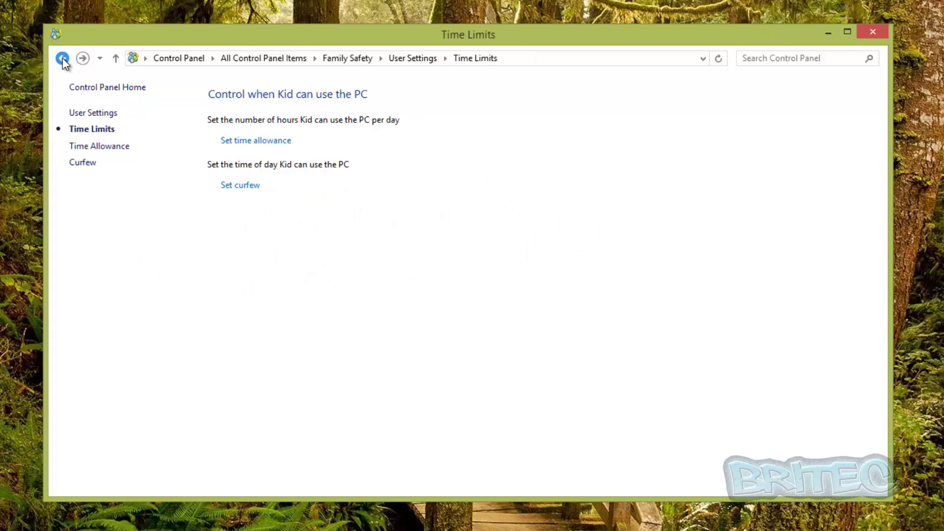
Restrict Kid's games and Windows Store apps to the EARLY CHILDHOOD rating
left_click(95, 114)
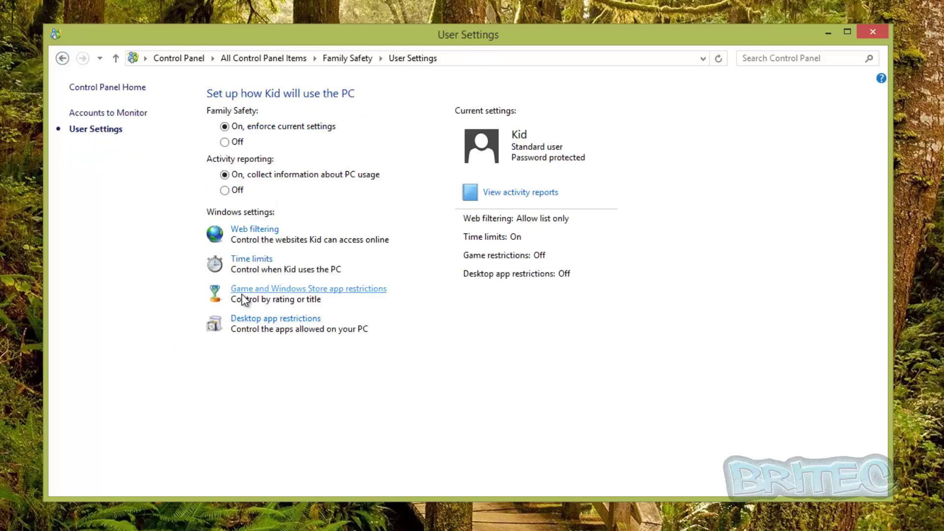
left_click(303, 294)
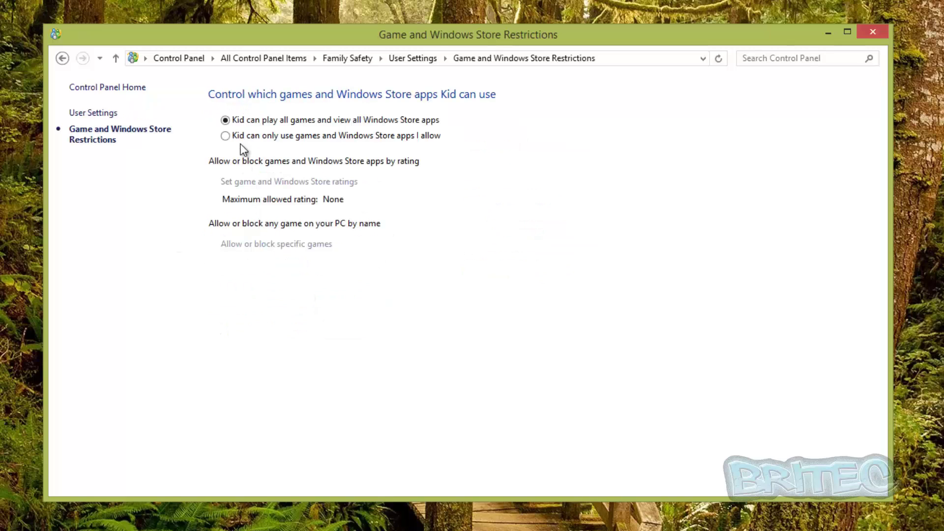
left_click(228, 136)
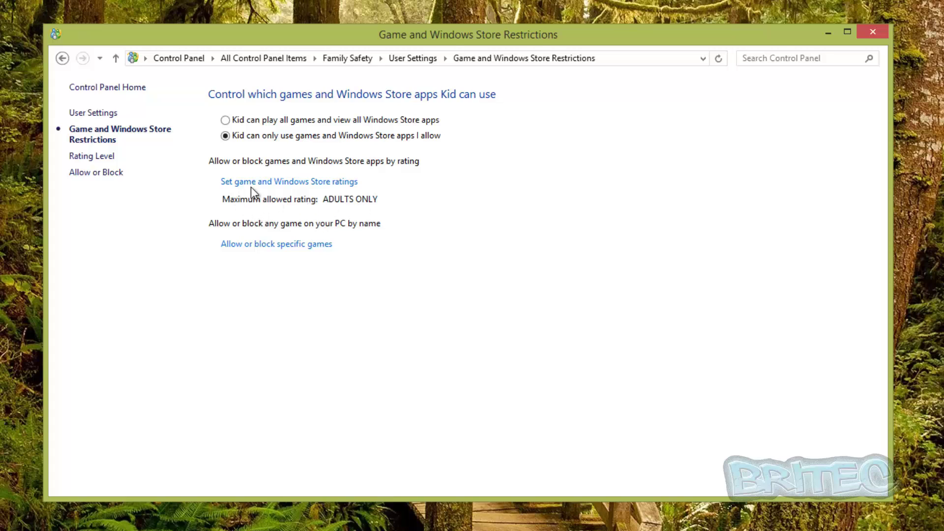
left_click(272, 183)
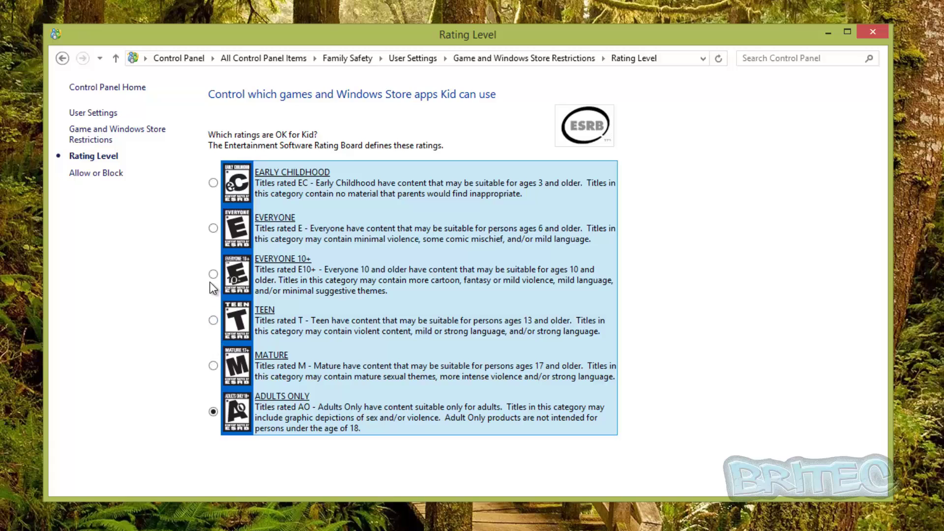
left_click(214, 184)
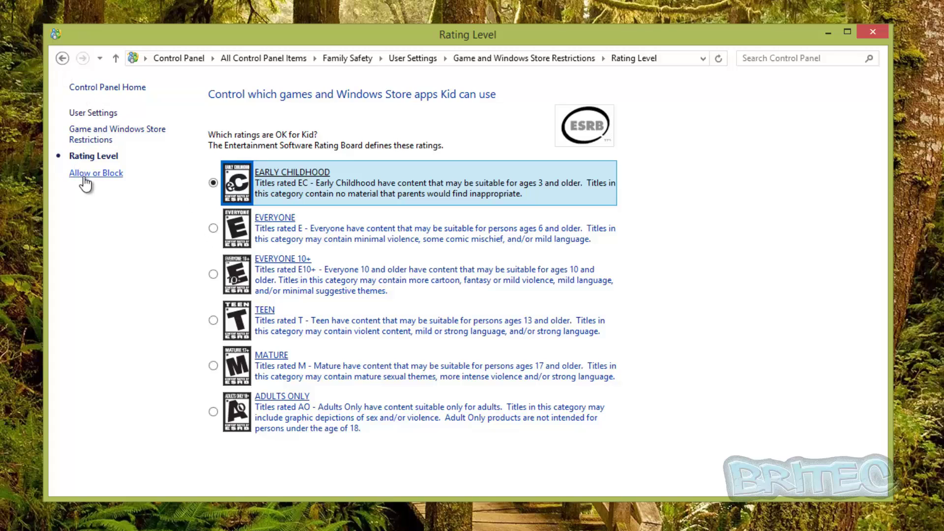
Check the list of games to allow or block, then return to Kid's User Settings
left_click(87, 173)
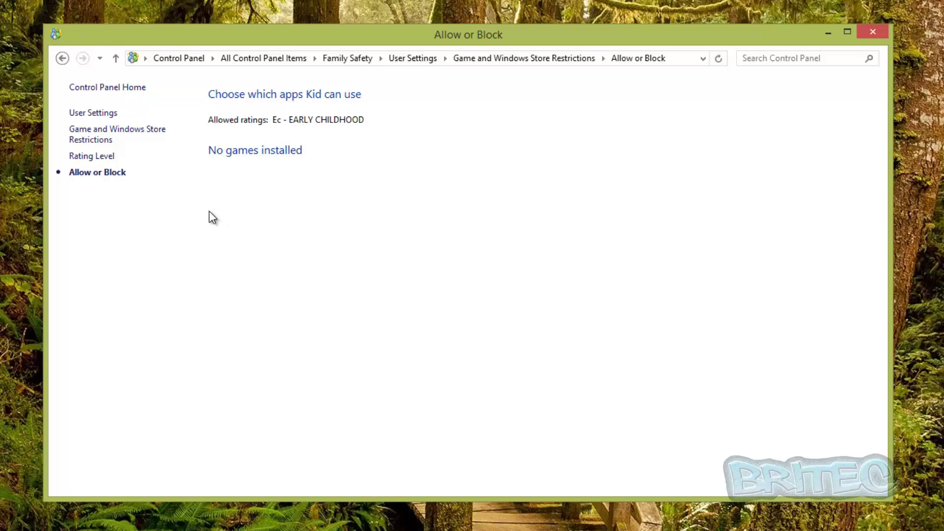
left_click(62, 59)
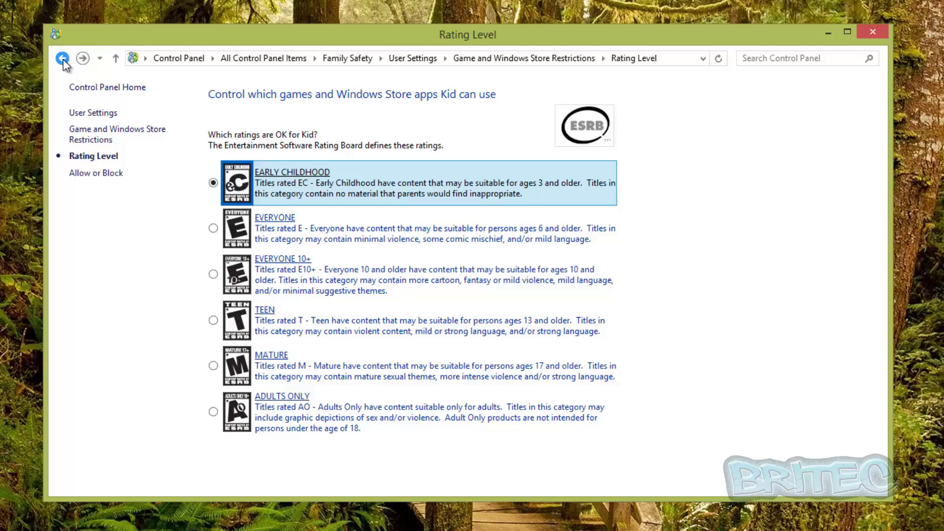
left_click(62, 59)
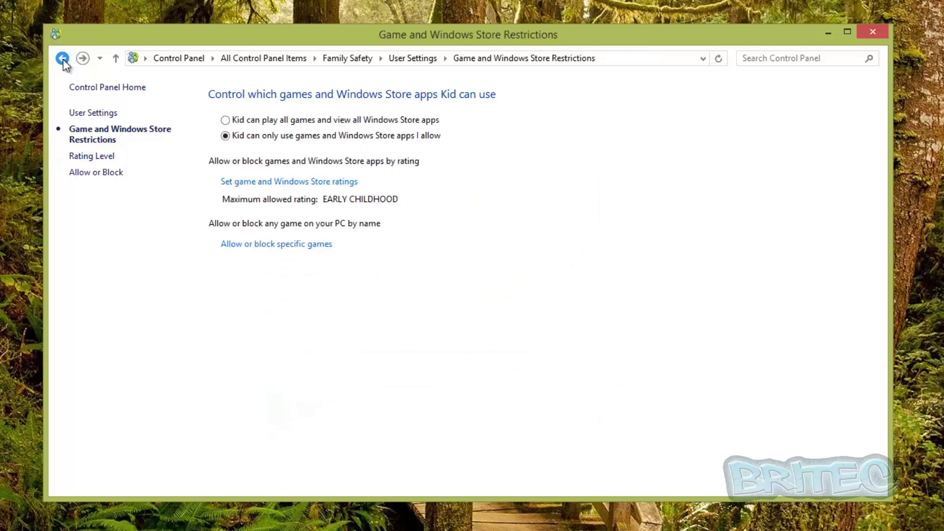
left_click(96, 113)
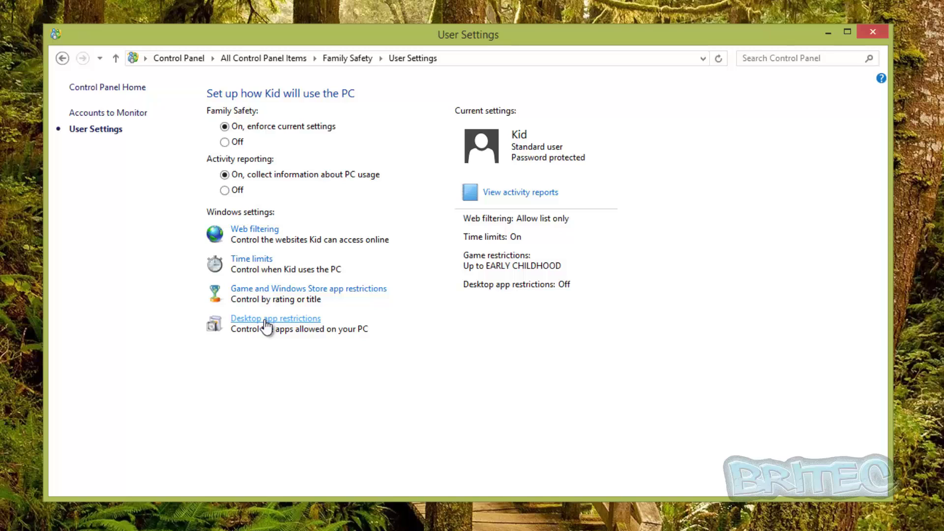
left_click(266, 320)
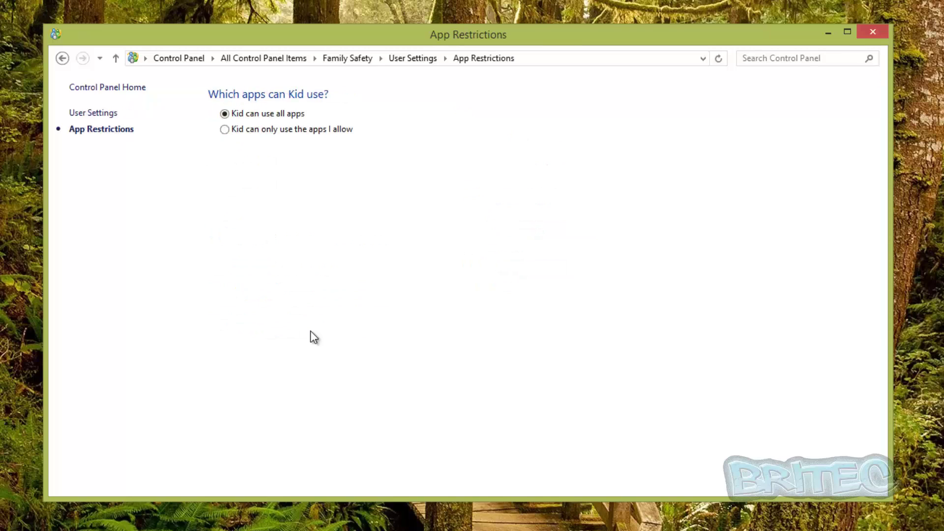
left_click(227, 130)
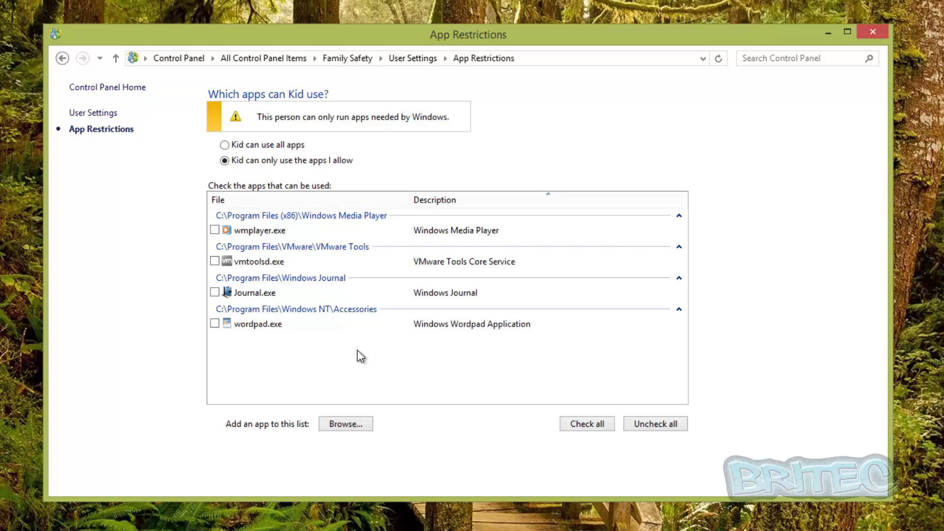
left_click(226, 145)
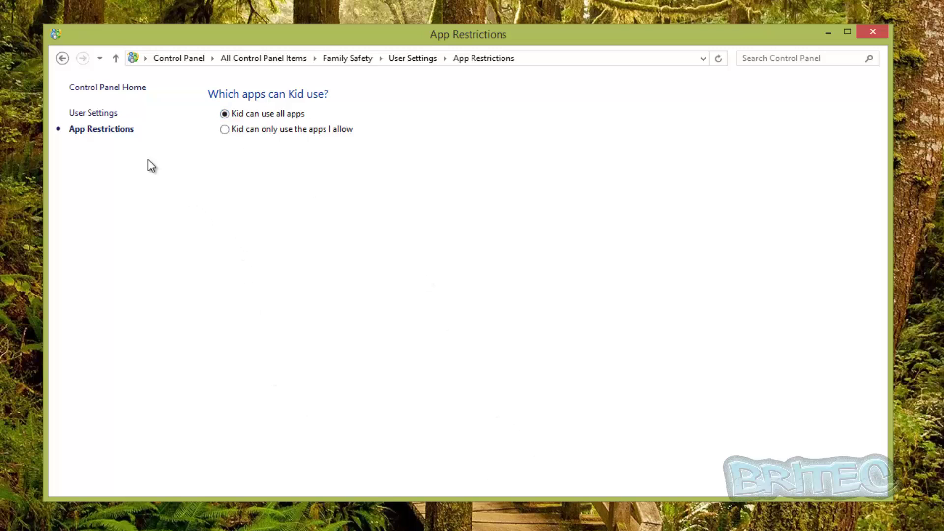
left_click(63, 59)
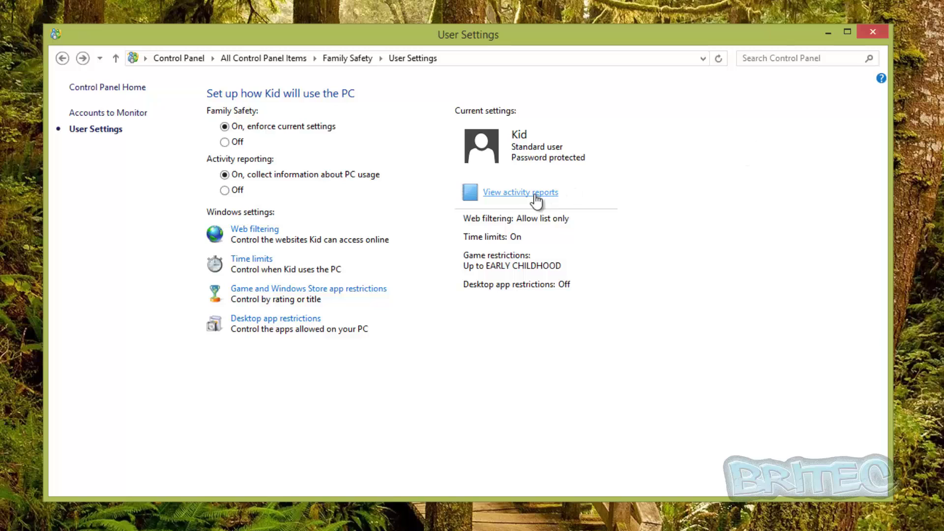
left_click(505, 194)
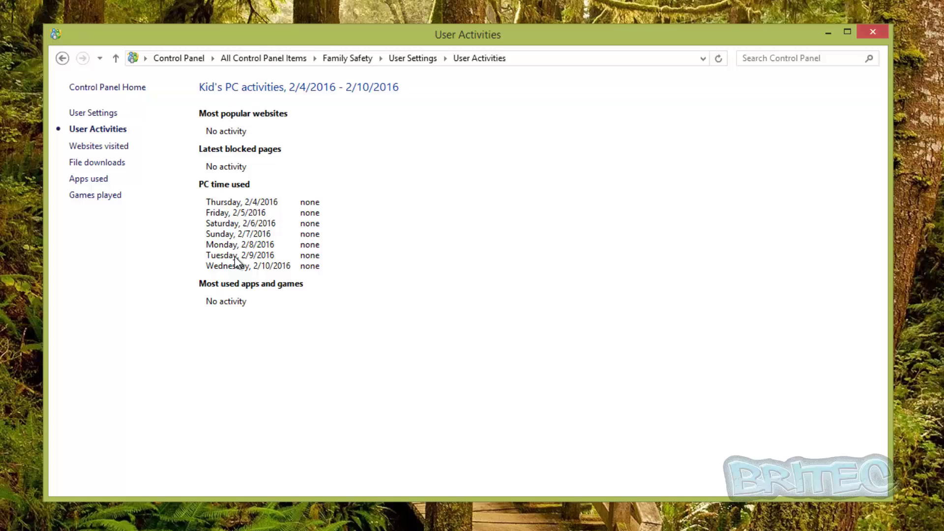
left_click(62, 59)
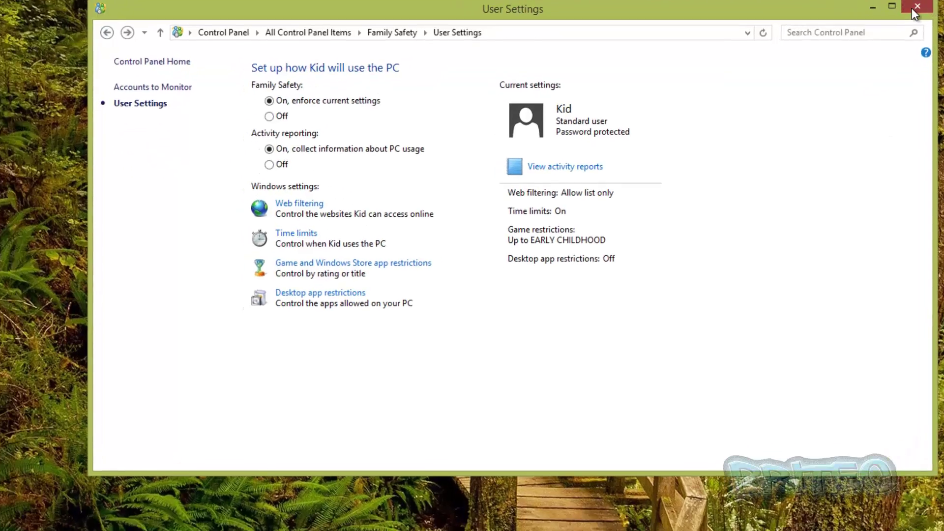
Close the Family Safety window and sign out of the parent account
left_click(913, 11)
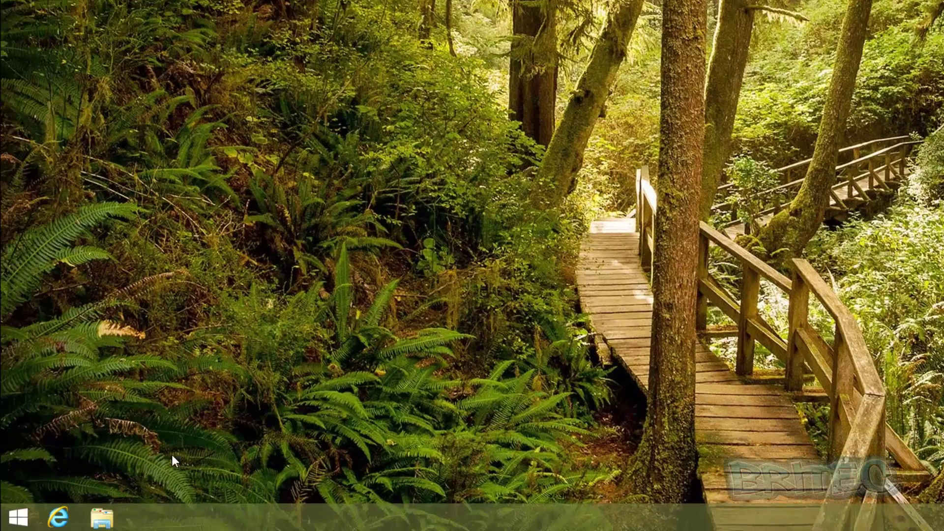
right_click(19, 516)
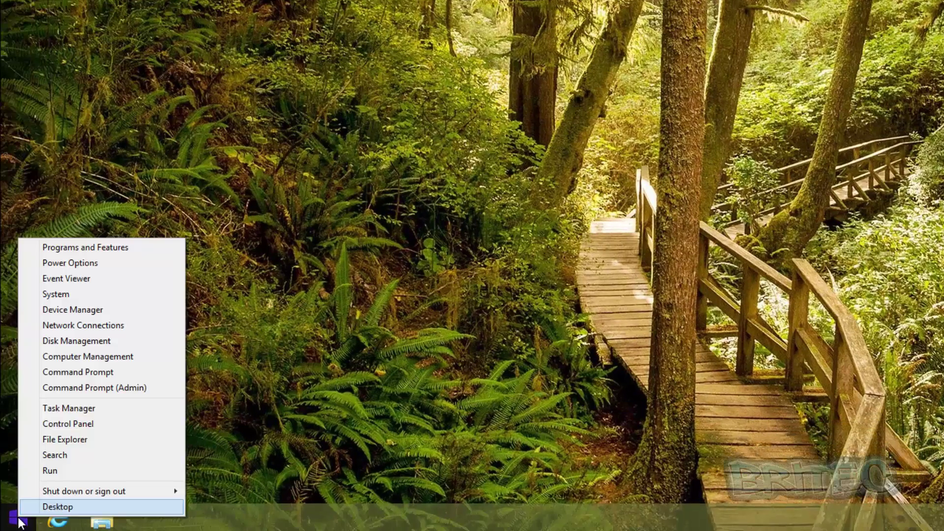
mouse_move(107, 485)
left_click(250, 448)
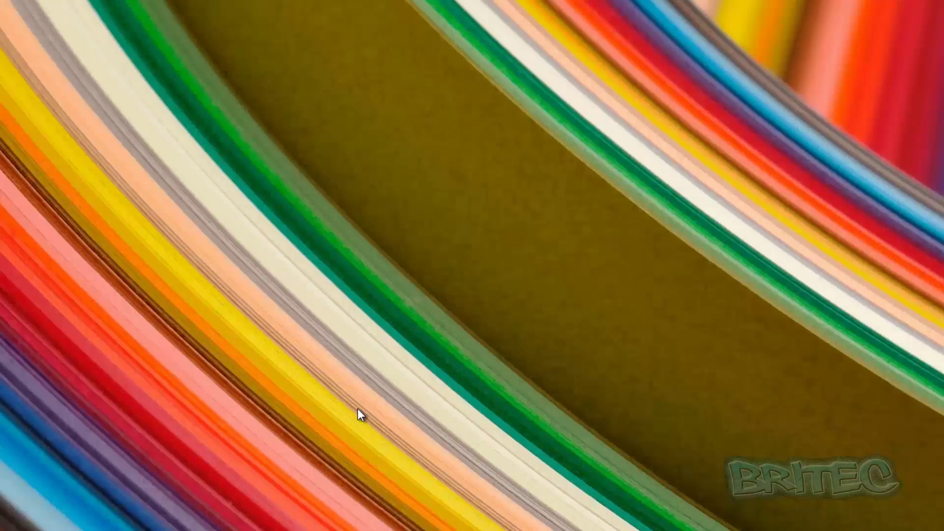
Sign in to the Kid account with its password
left_click(364, 405)
left_click(547, 198)
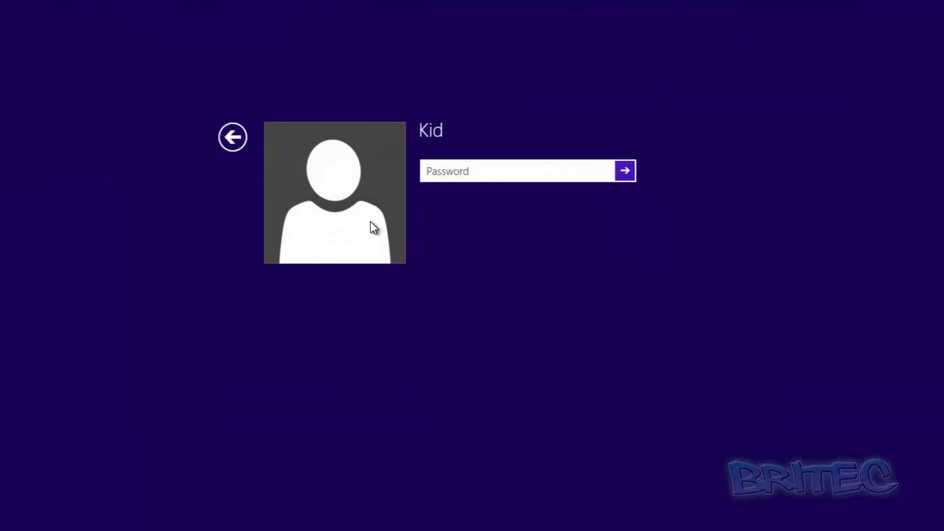
type("1234")
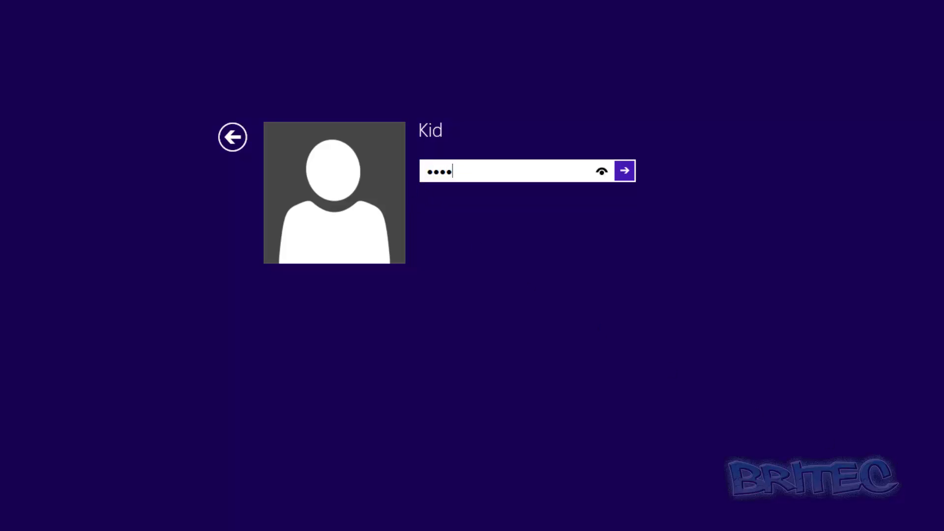
key("Return")
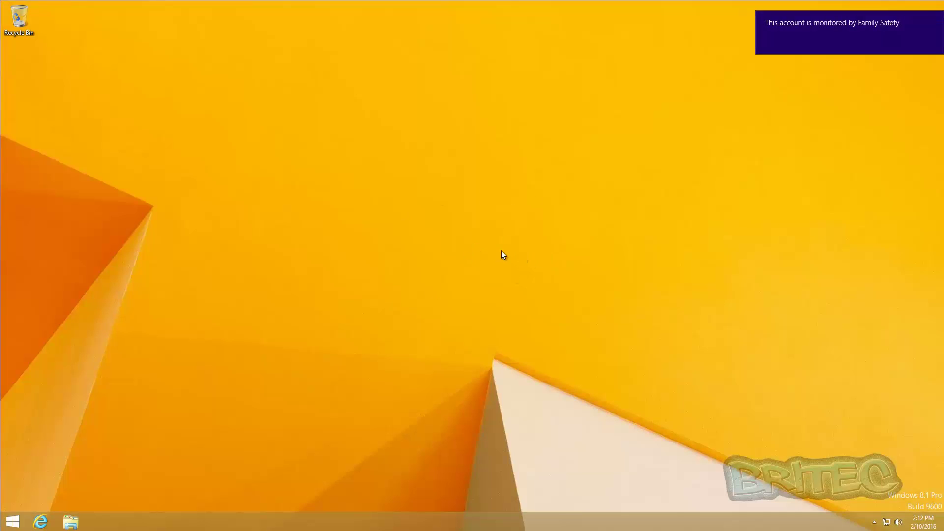
Launch Internet Explorer and accept the recommended security and compatibility settings
mouse_move(820, 30)
left_click(40, 522)
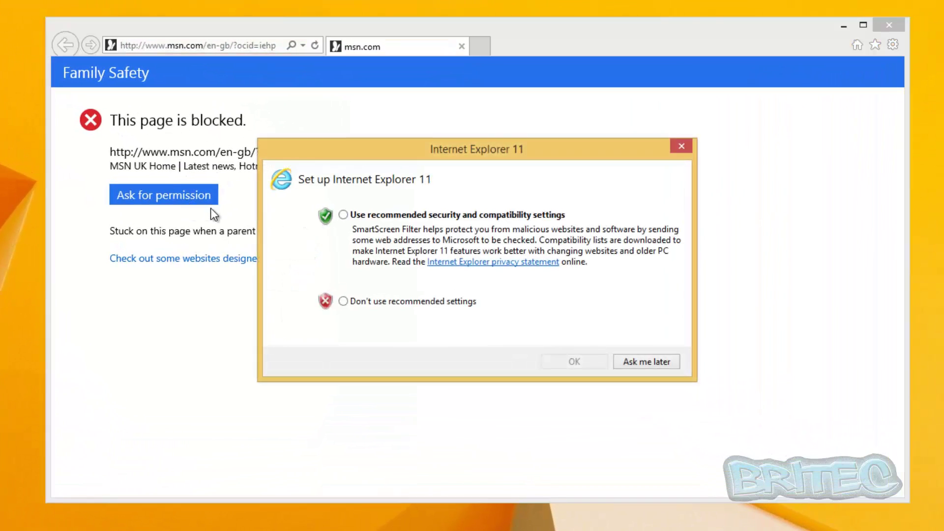
left_click(343, 215)
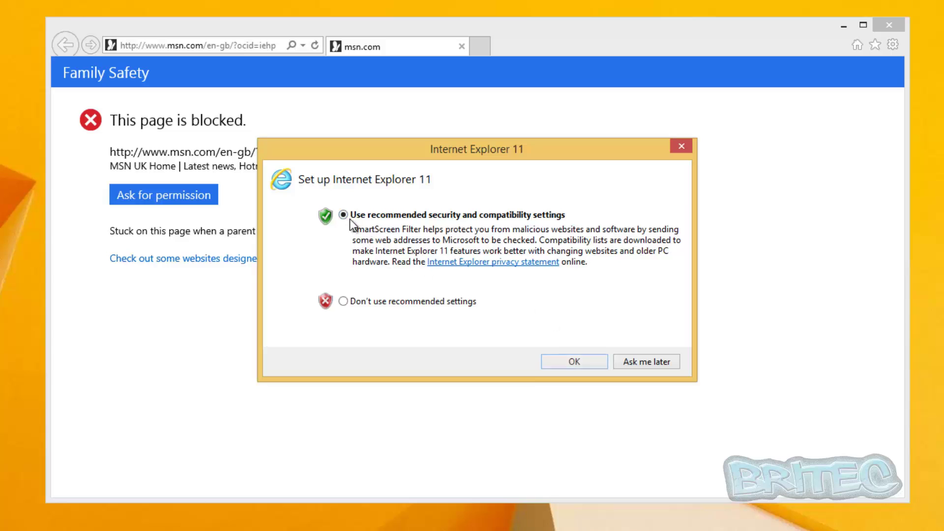
left_click(569, 362)
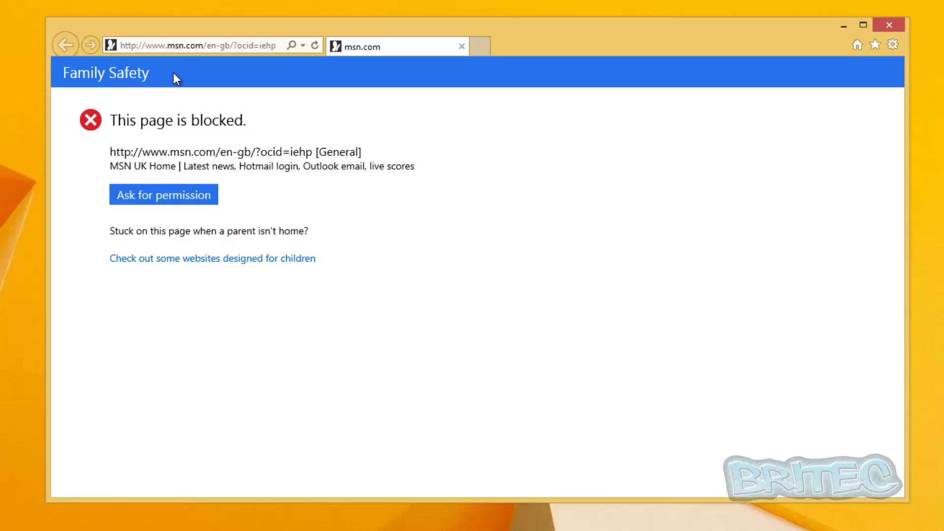
Try to visit facebook.com, which Family Safety blocks
left_click(177, 45)
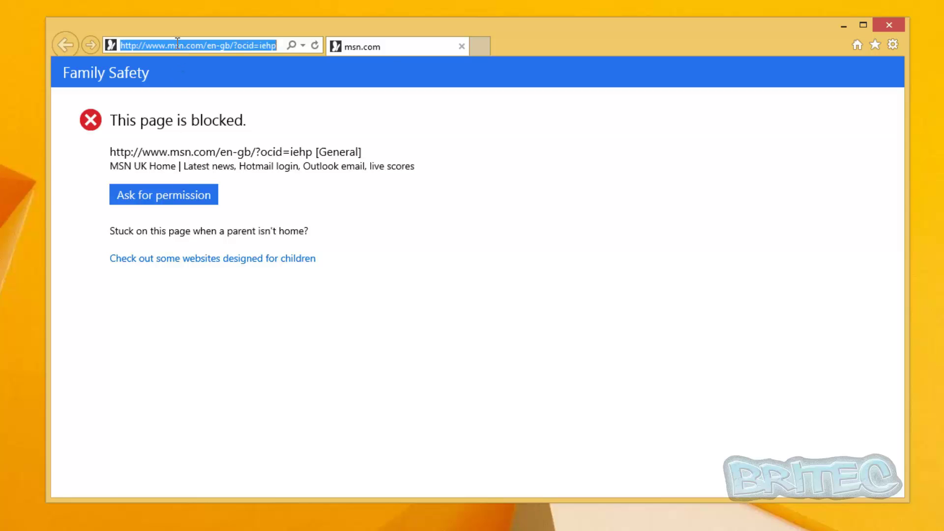
type("htto")
key("BackSpace")
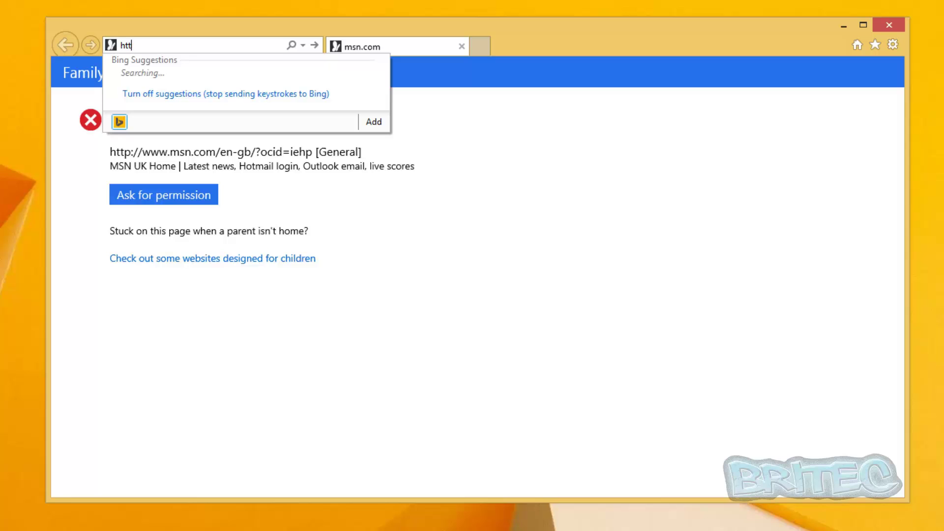
type("p")
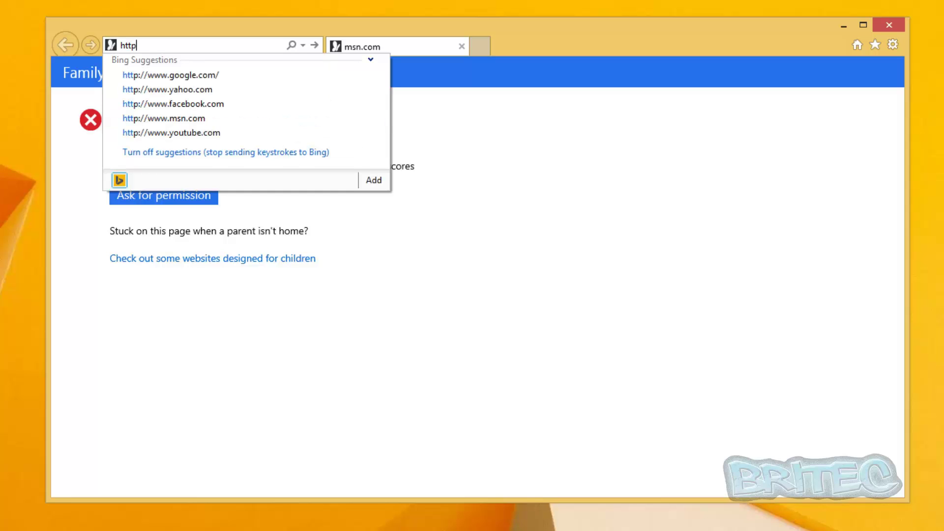
type("://")
left_click(203, 103)
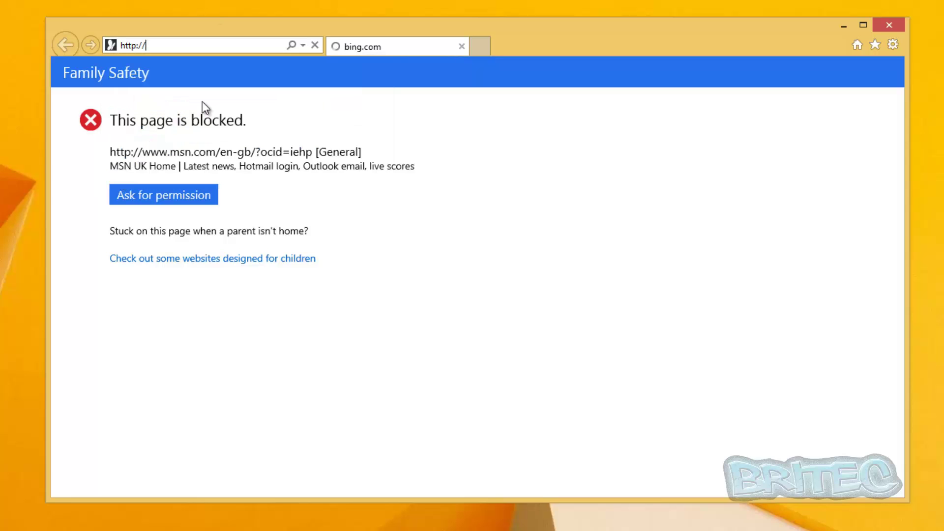
left_click(169, 45)
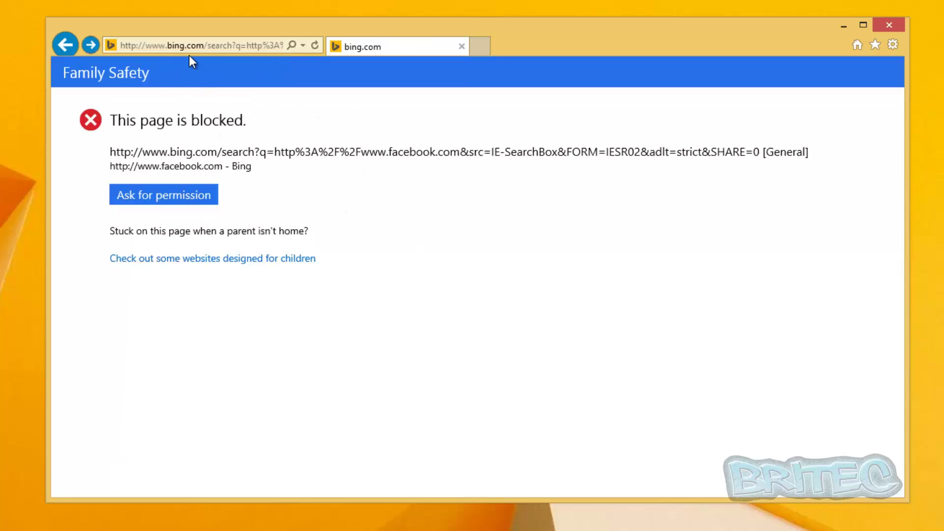
left_click(185, 44)
type("h")
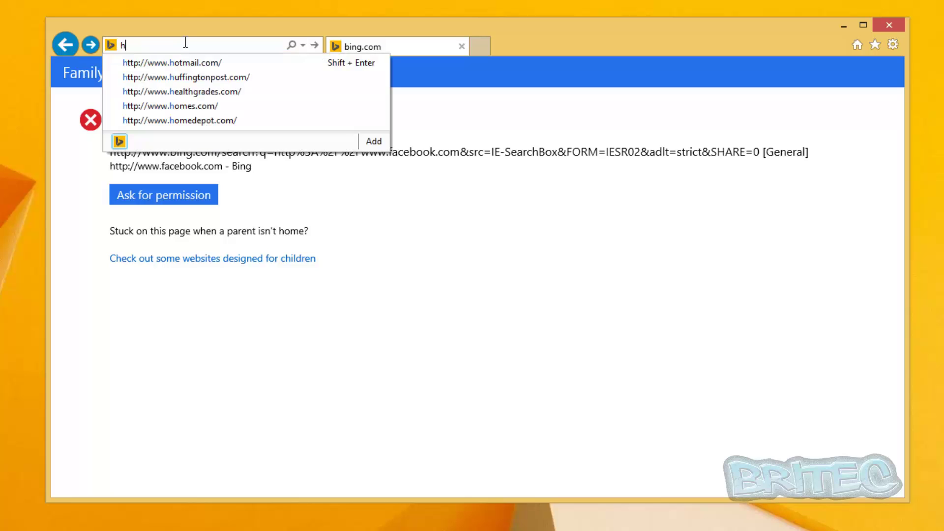
type("ttp:")
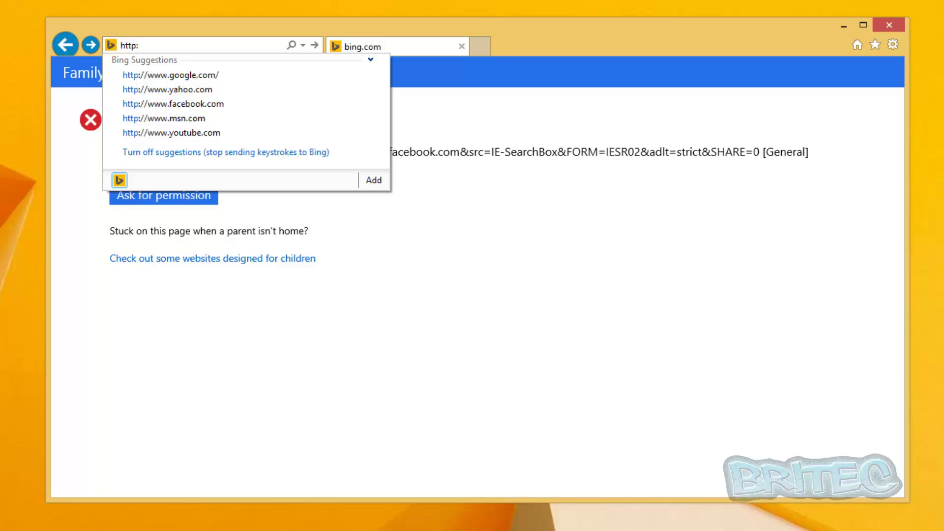
type("//cbbc.co.uk/")
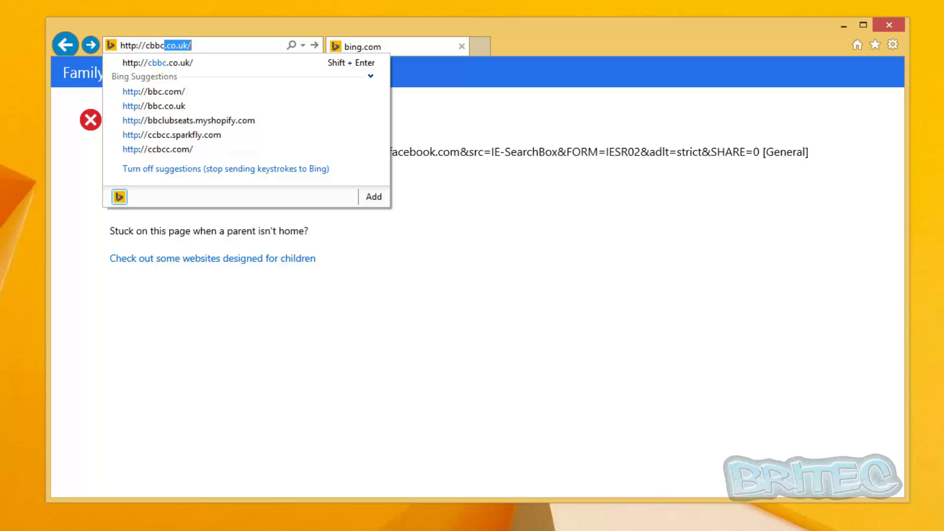
left_click(220, 46)
key("Return")
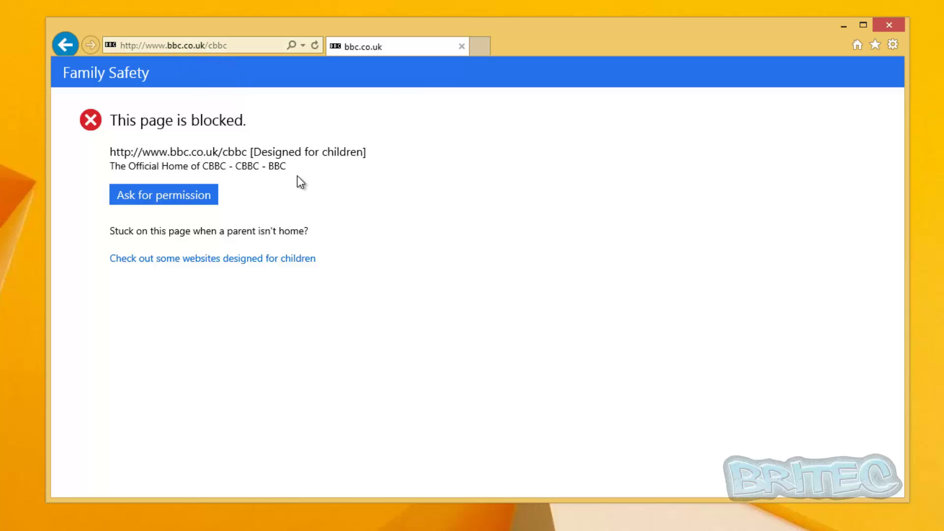
Approve all of bbc.co.uk for Kid using the parent's password so CBBC loads
left_click(233, 43)
left_click(234, 44)
left_click(173, 203)
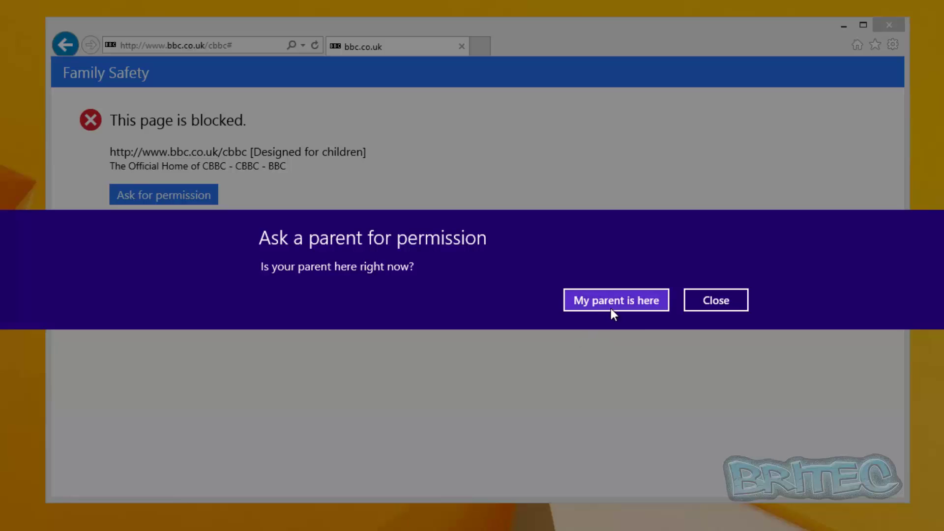
left_click(611, 303)
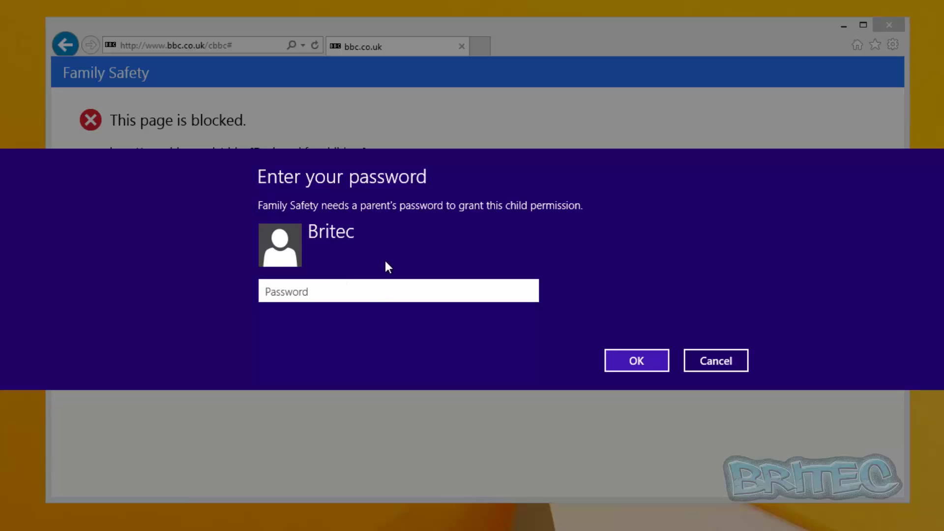
type("••••••")
left_click(629, 360)
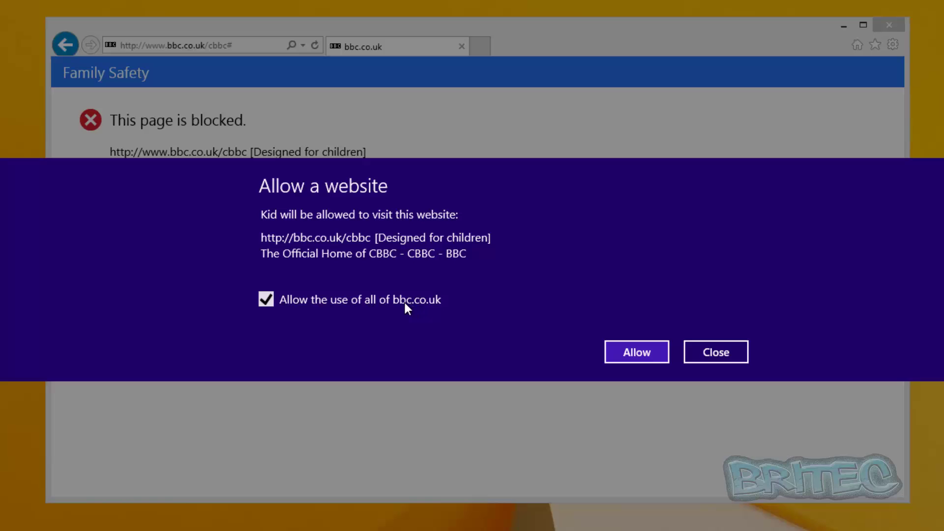
left_click(636, 350)
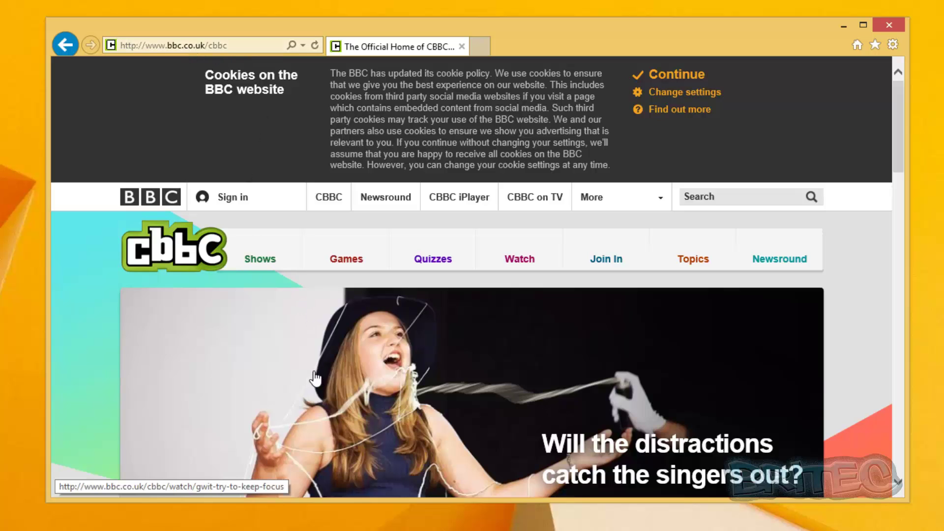
scroll(388, 394, "down", 5)
scroll(391, 396, "down", 4)
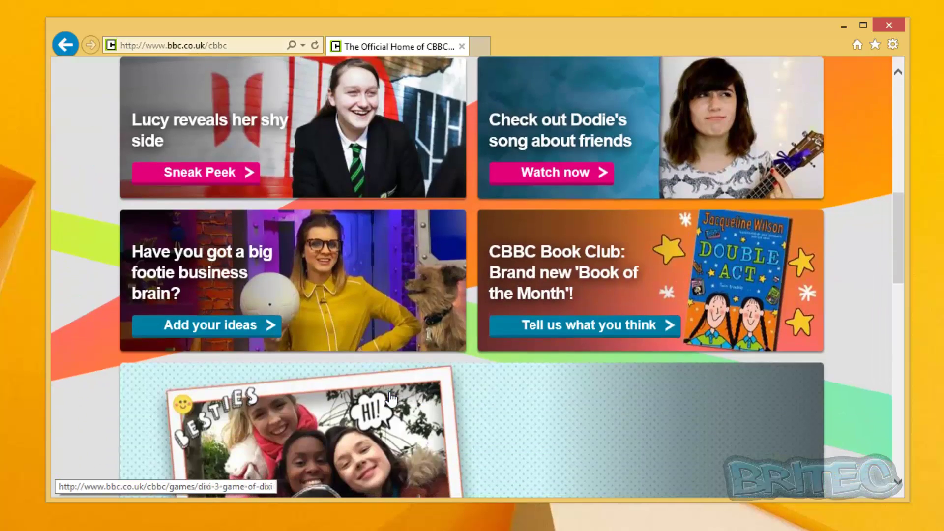
scroll(389, 344, "up", 10)
left_click(229, 45)
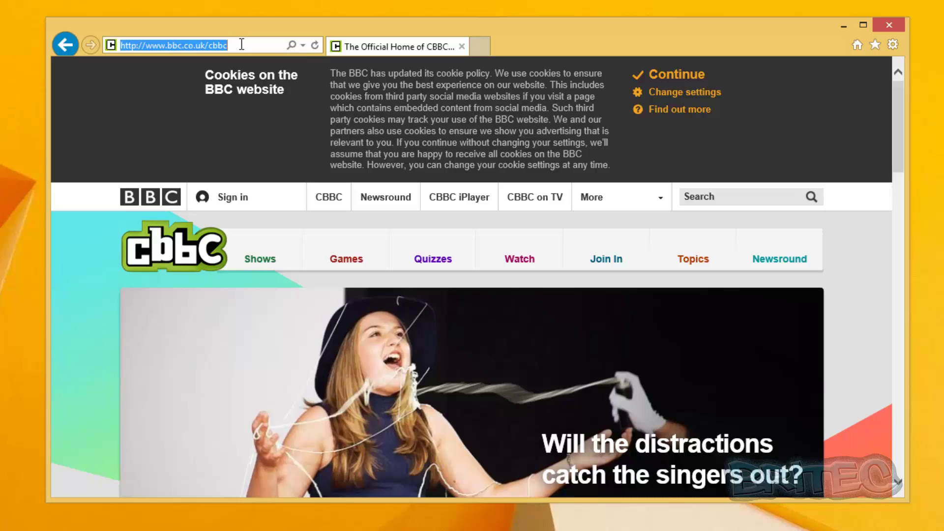
left_click(242, 45)
key("BackSpace")
key("BackSpace")
key("BackSpace")
key("BackSpace")
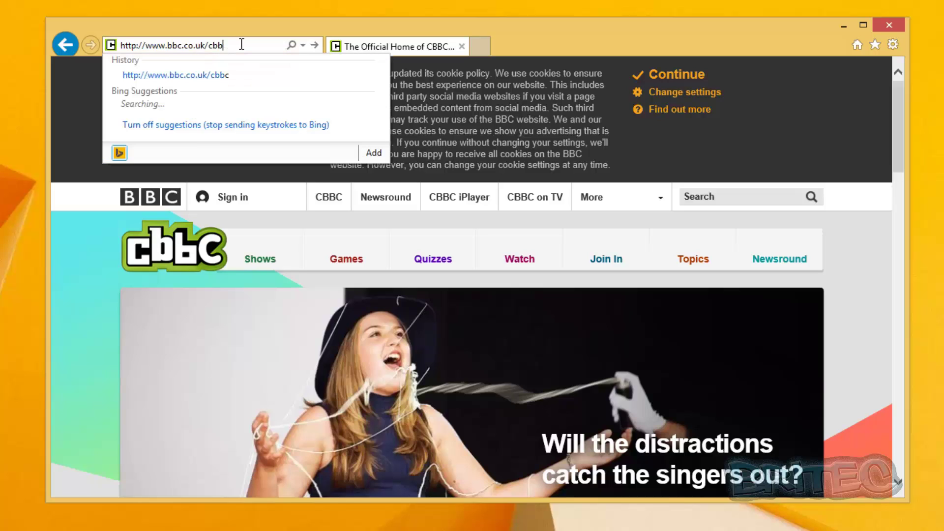
key("Return")
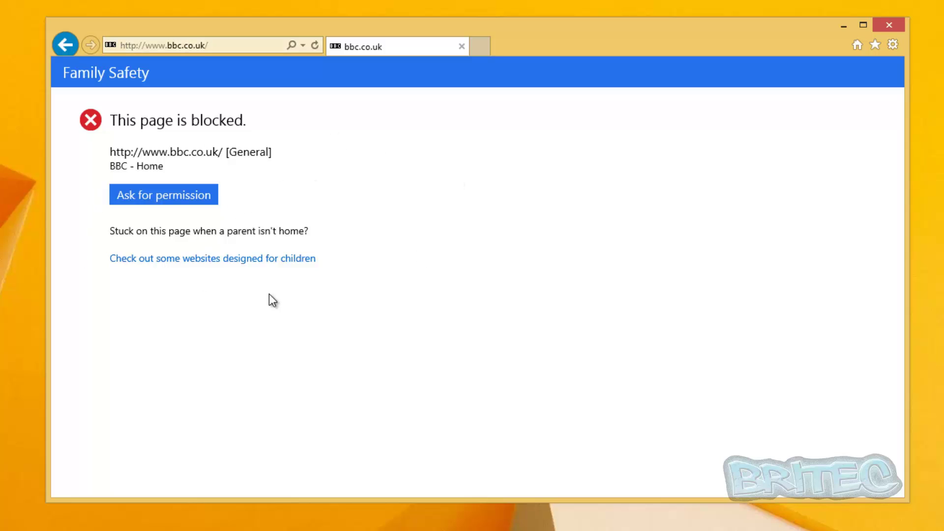
Return to the CBBC page, scroll through it, and close Internet Explorer
left_click(64, 44)
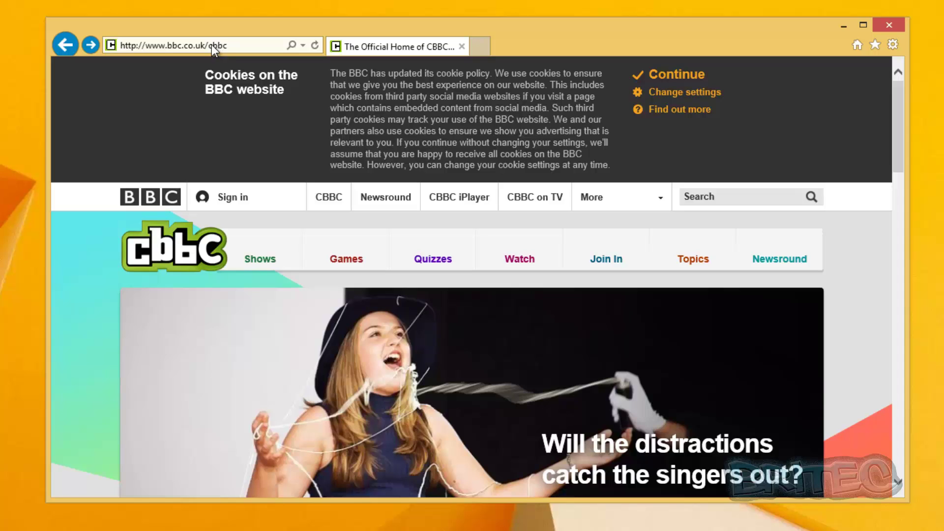
scroll(253, 256, "down", 6)
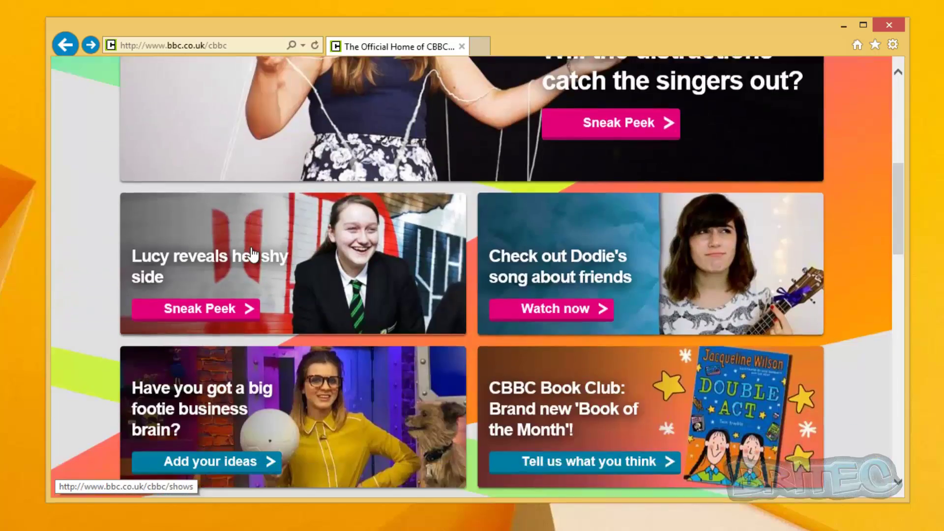
scroll(253, 255, "down", 9)
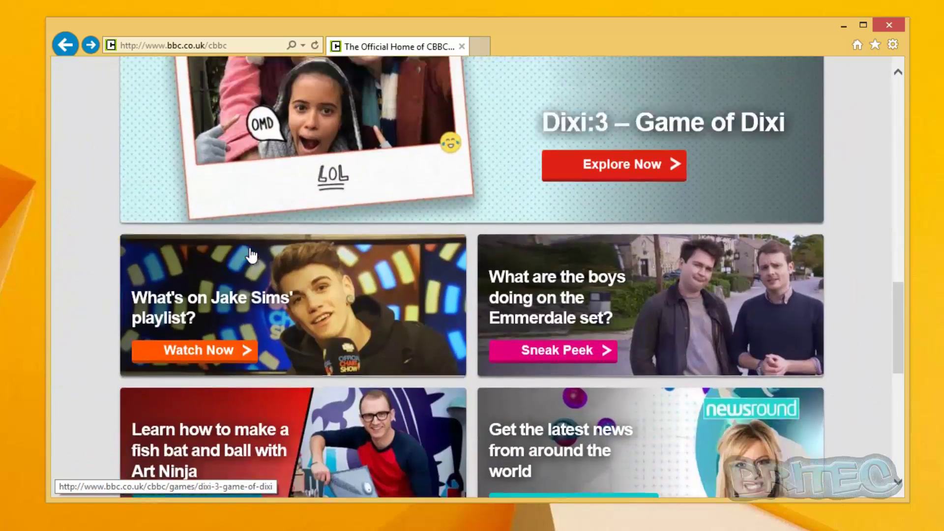
scroll(250, 255, "up", 15)
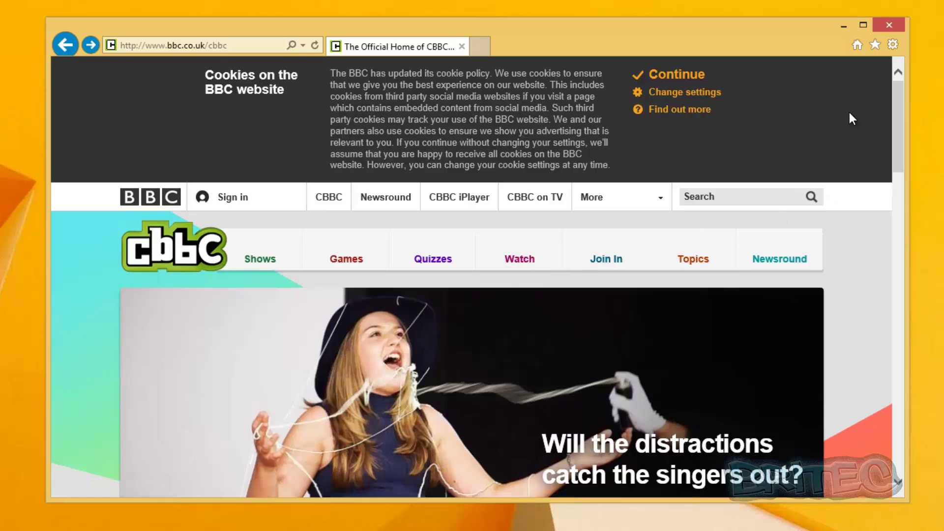
left_click(211, 45)
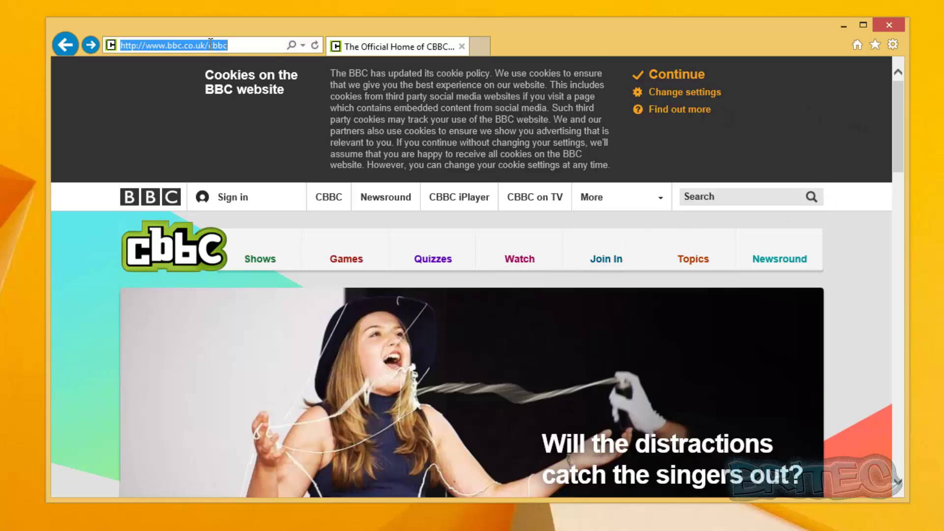
left_click(889, 25)
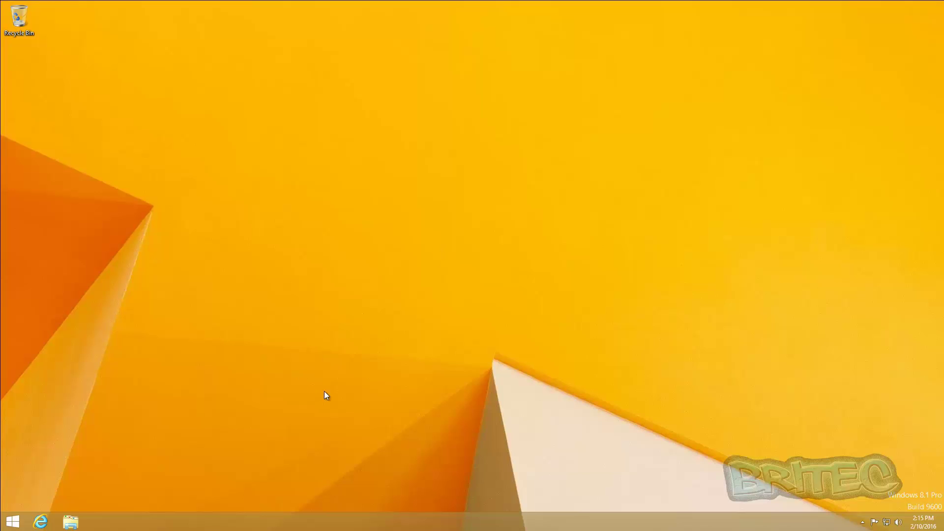
Sign out of the Kid account
right_click(13, 522)
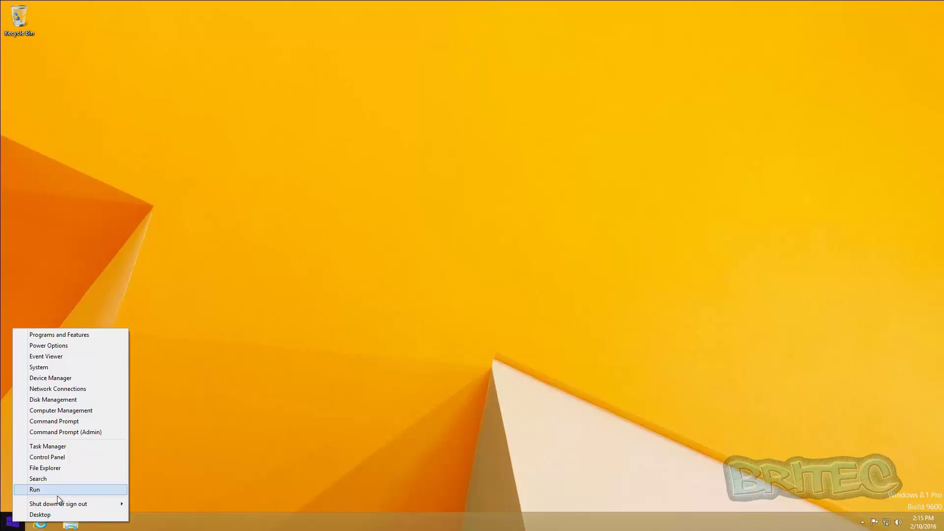
mouse_move(68, 505)
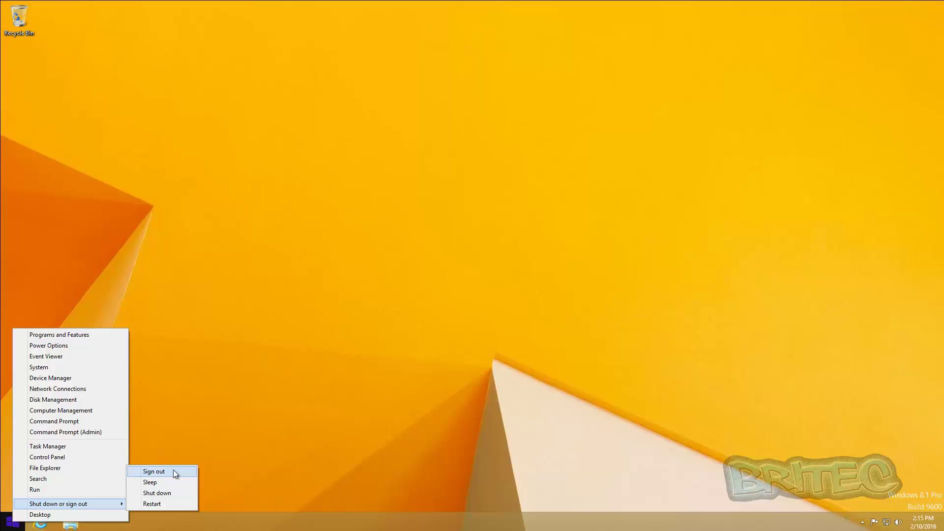
left_click(154, 472)
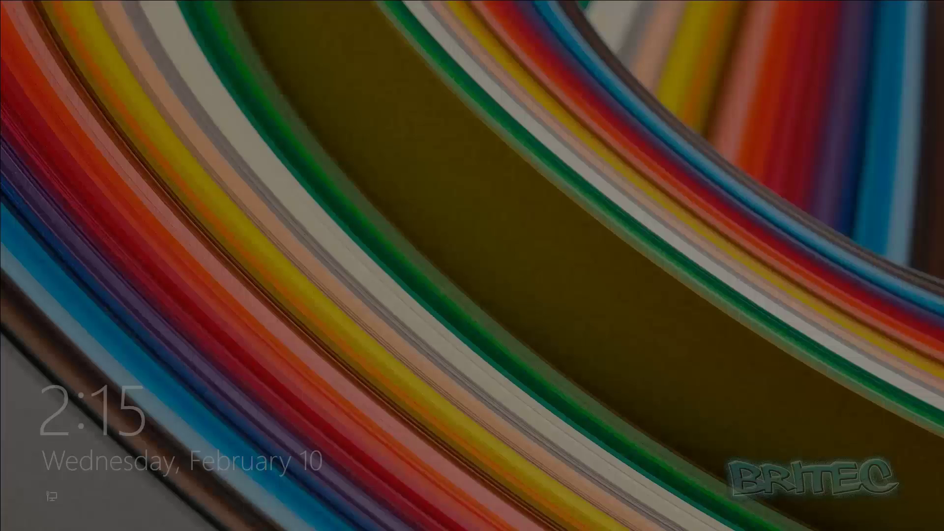
Sign back in to the administrator account with its password and open the Desktop
left_click(462, 352)
left_click(406, 241)
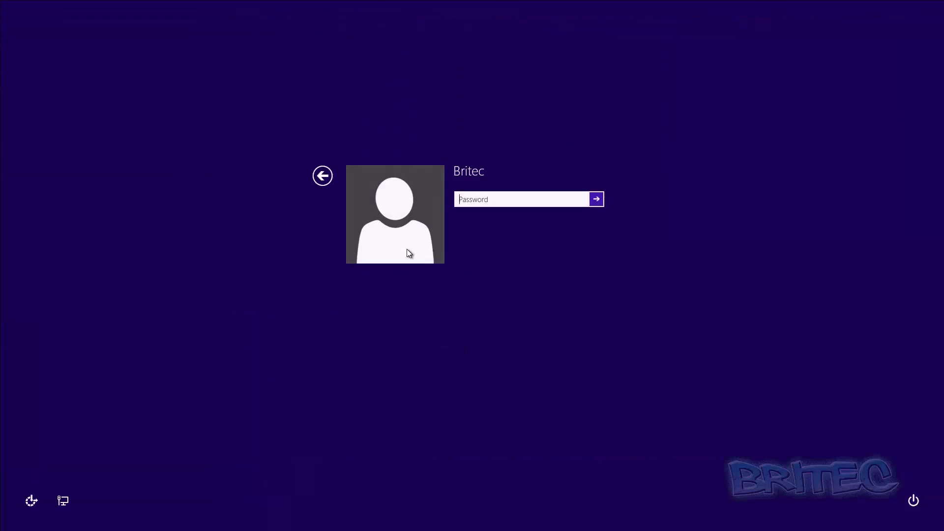
type("••")
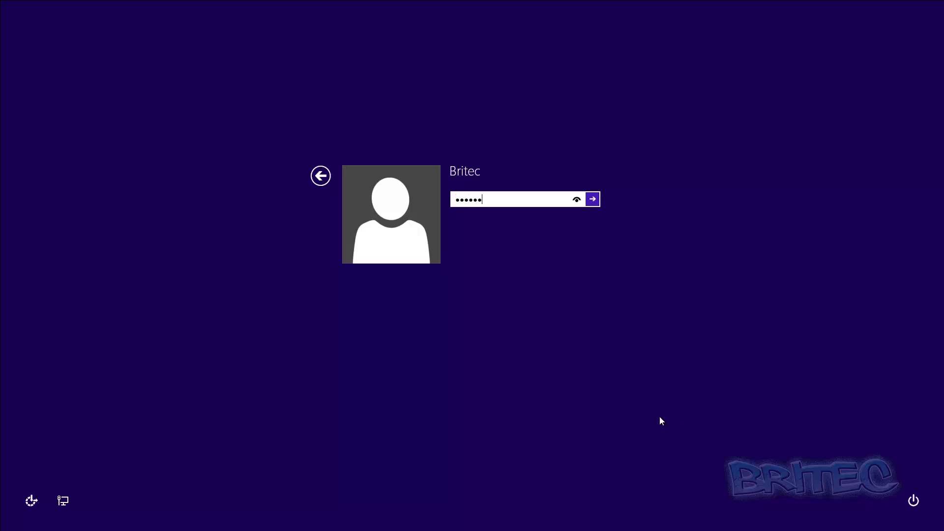
key("Return")
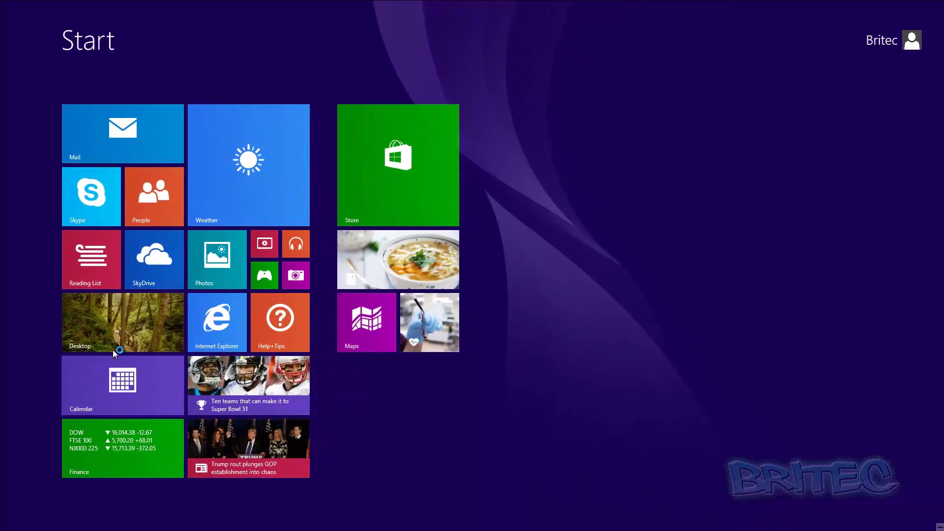
left_click(109, 321)
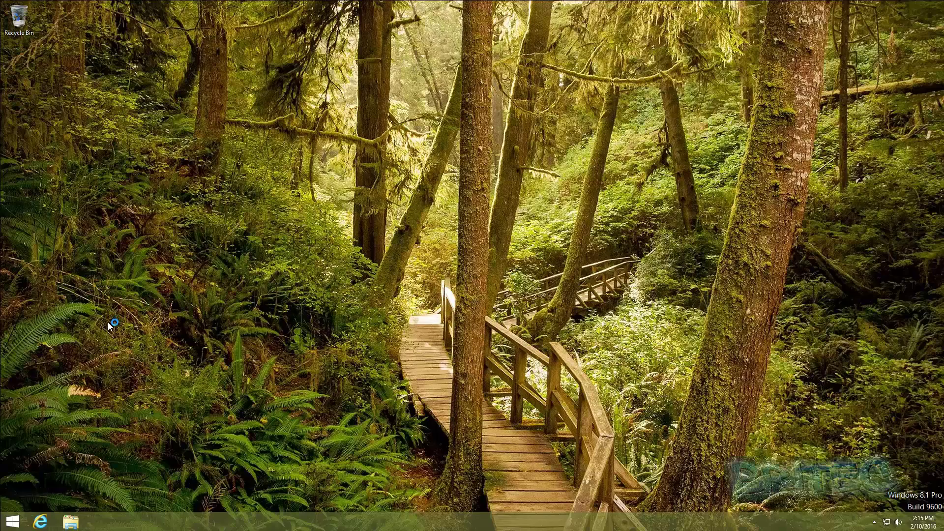
Search Settings for 'family' from the Search charm and open Family Safety
mouse_move(934, 528)
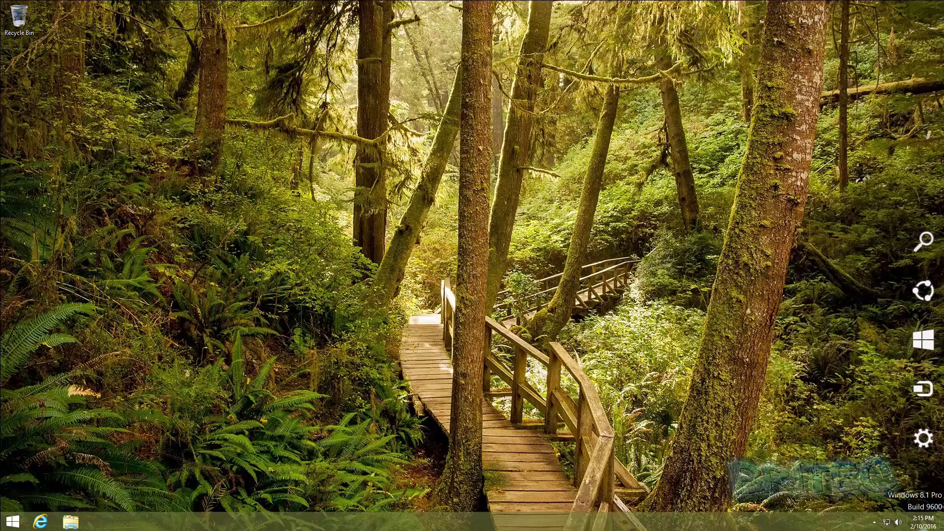
left_click(918, 246)
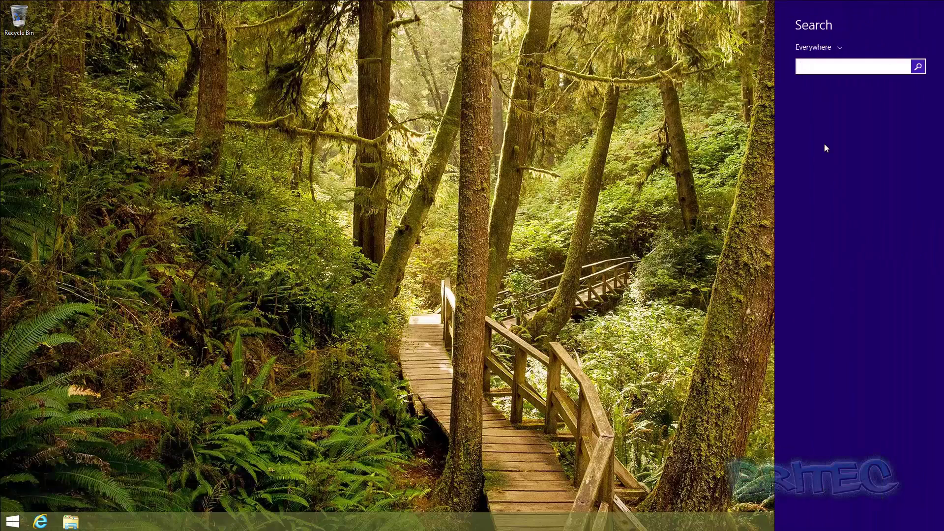
left_click(840, 49)
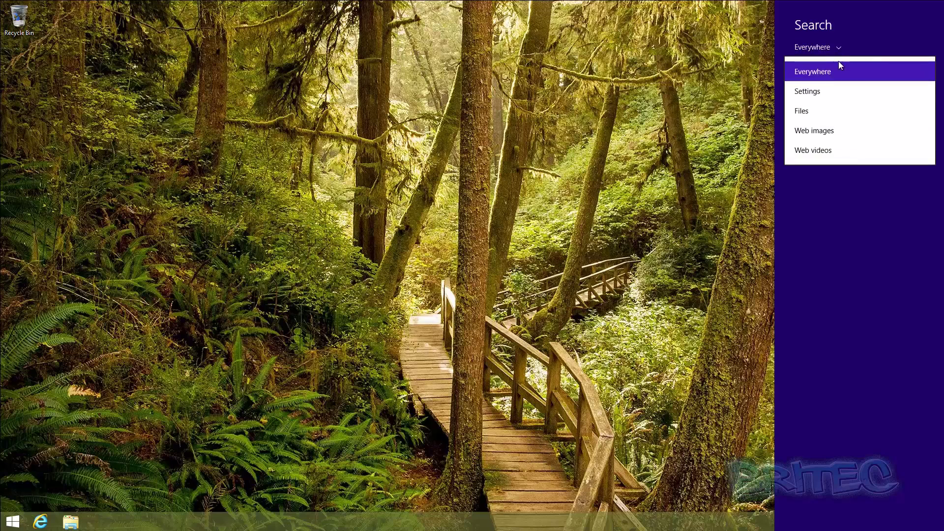
left_click(820, 90)
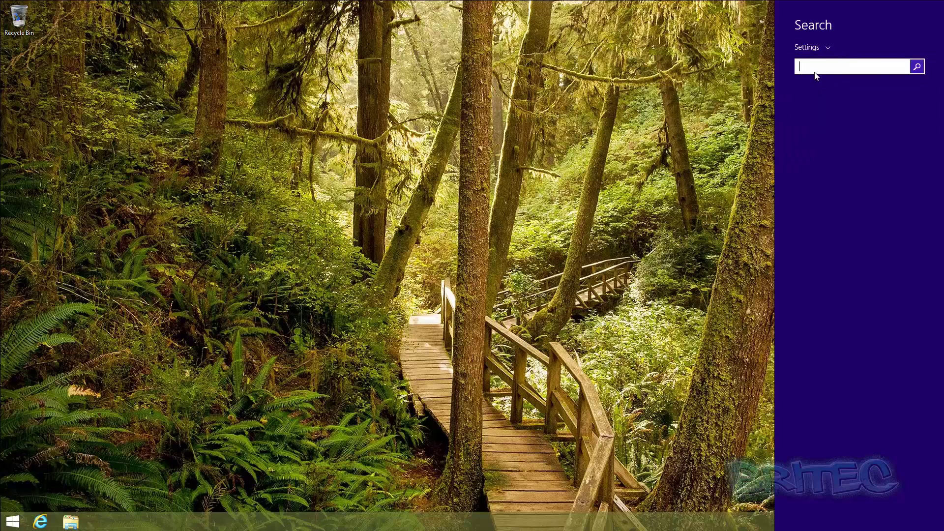
type("fami")
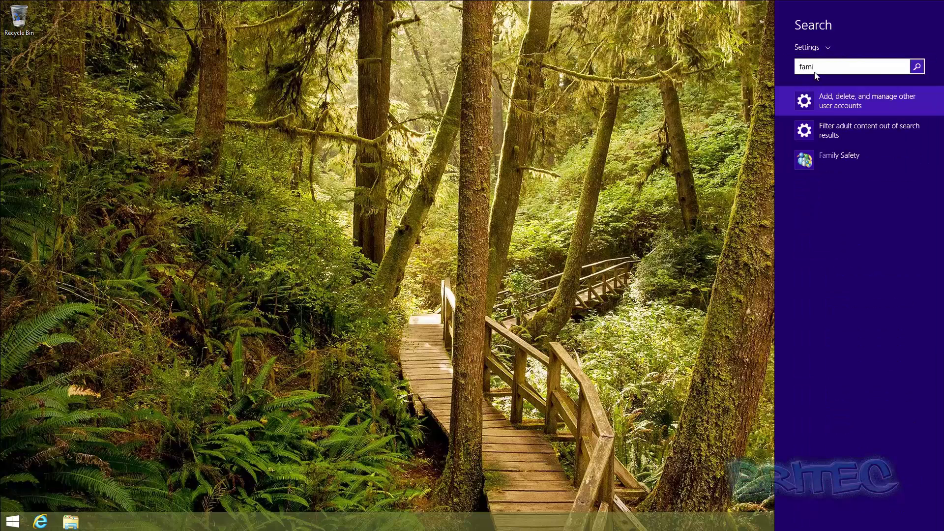
type("ly")
left_click(857, 156)
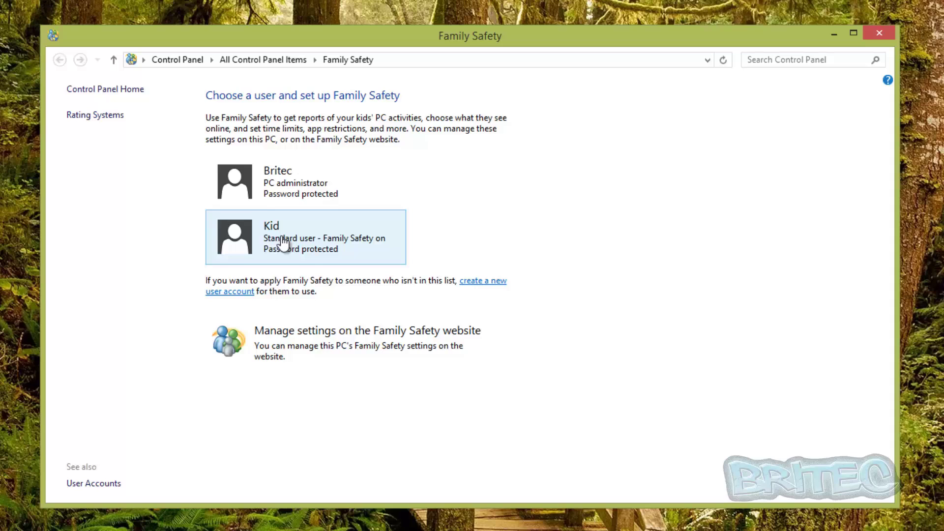
Review the Kid account's activity report, then return to Kid's User Settings page
left_click(283, 242)
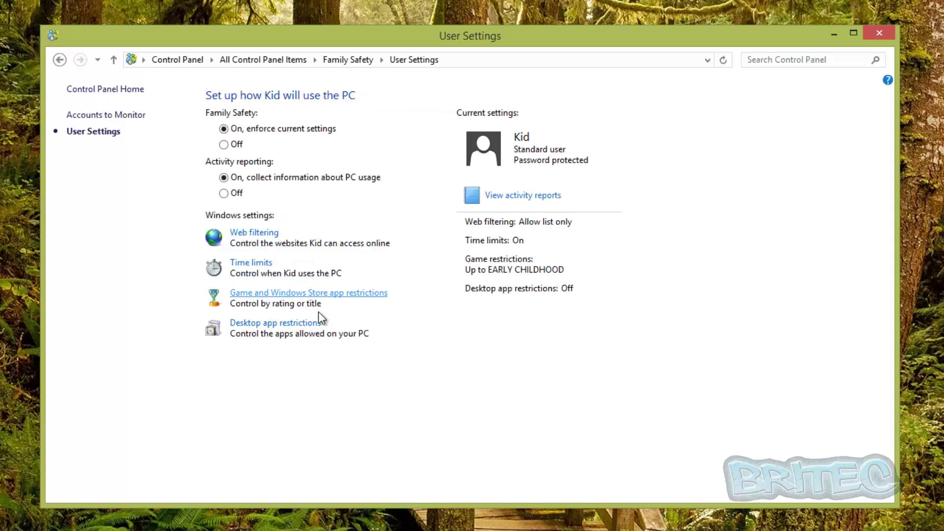
left_click(529, 197)
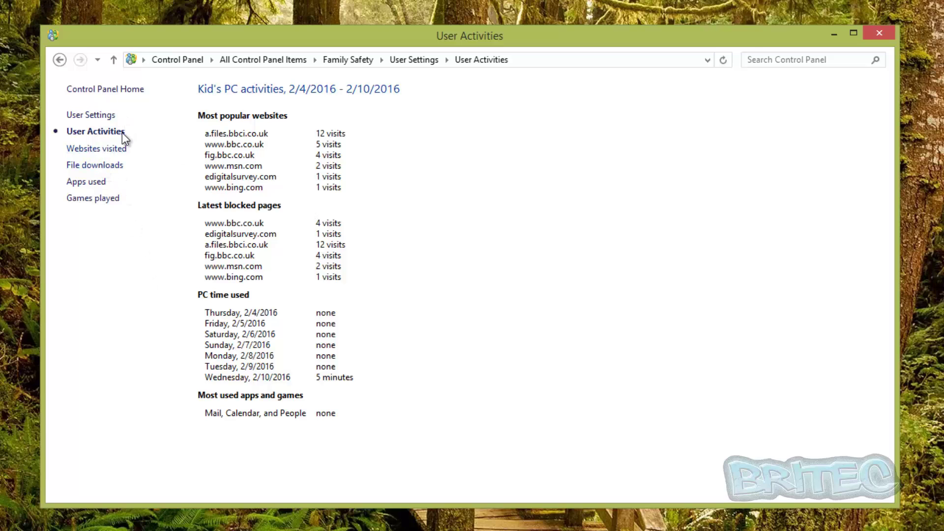
left_click(103, 116)
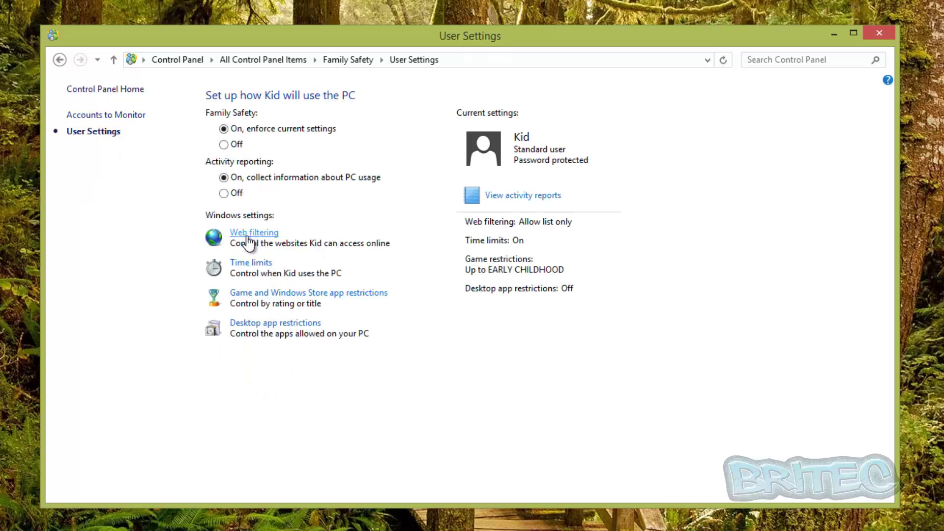
Confirm Kid's web restriction level is Allow list only, then close Control Panel
left_click(248, 236)
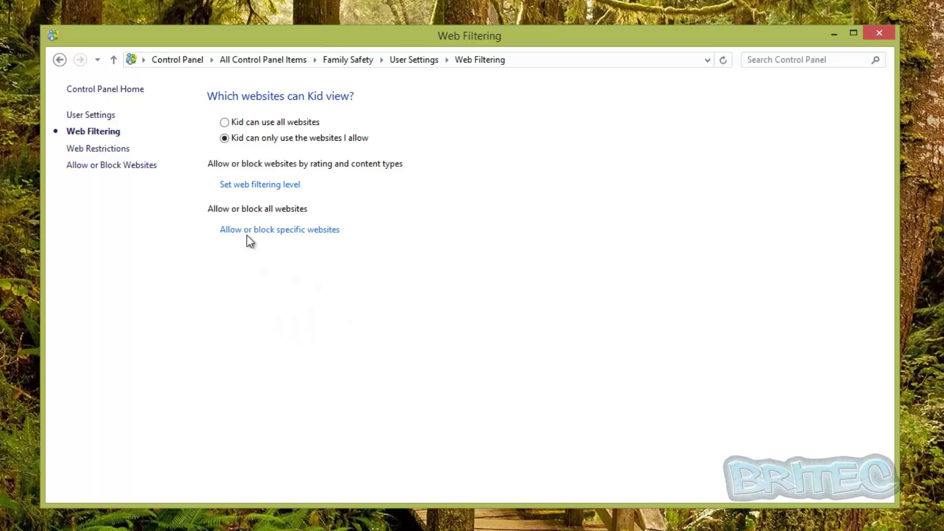
left_click(244, 185)
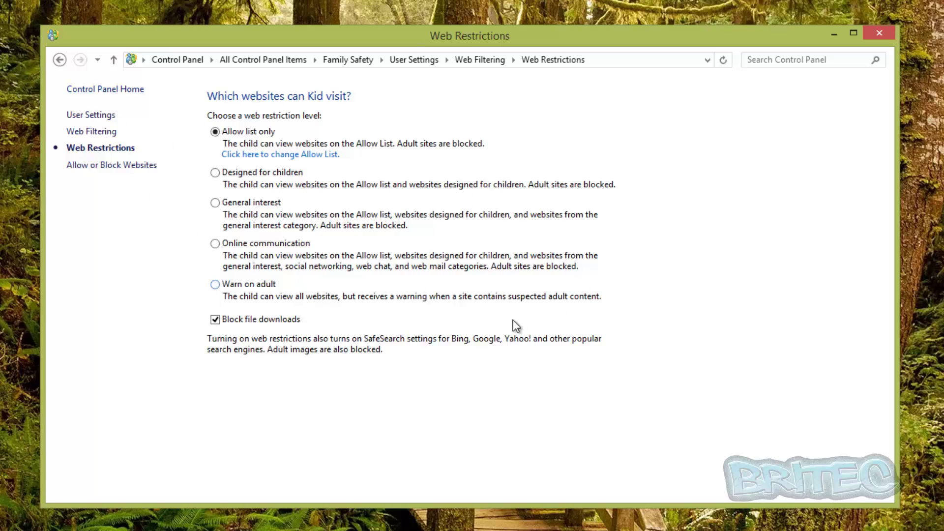
left_click(879, 35)
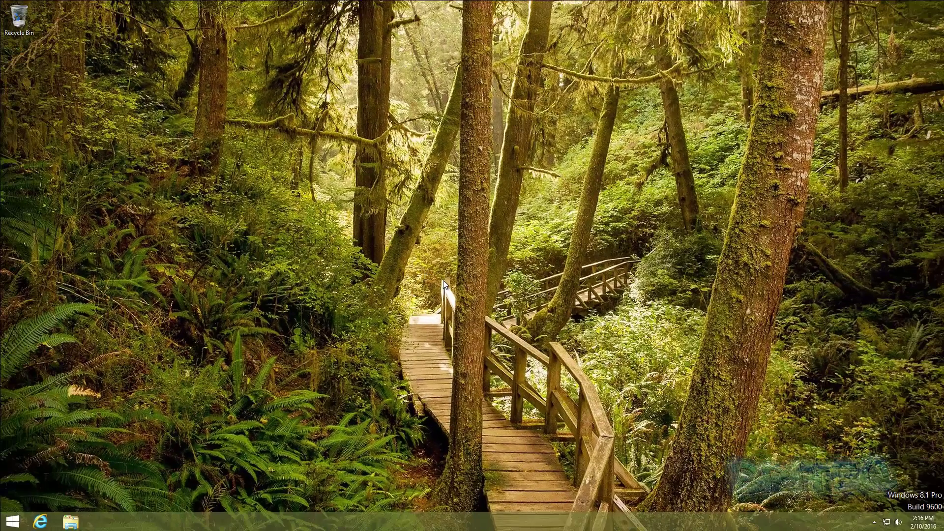